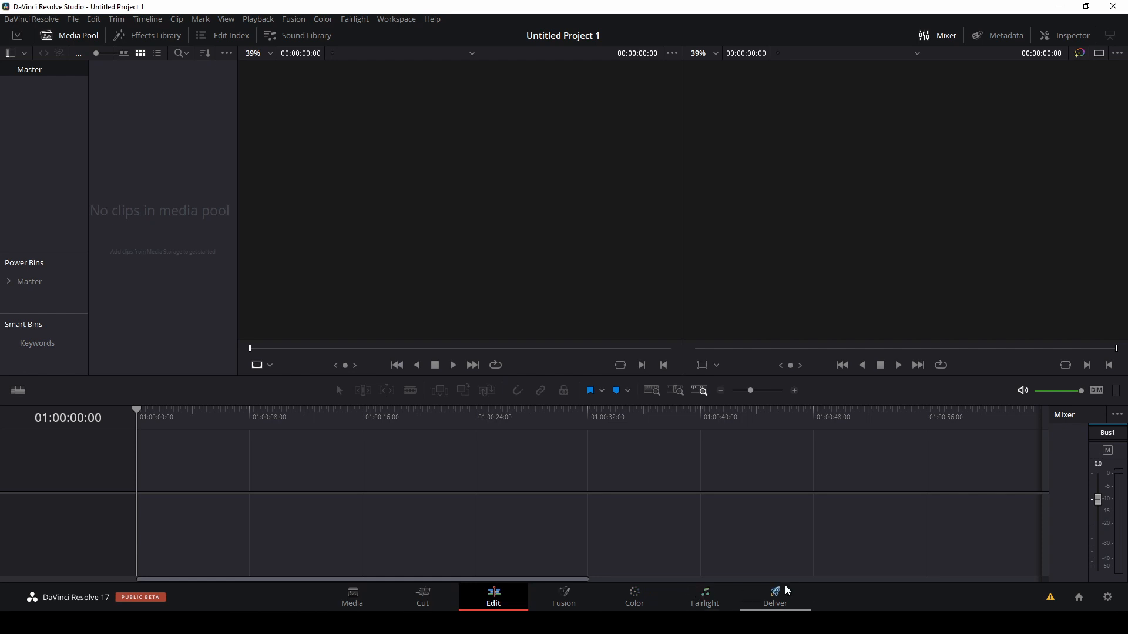
# Step: On the Media page, browse DDF Storage (D:) to the BTS folder inside DONUT COM
pyautogui.click(341, 597)
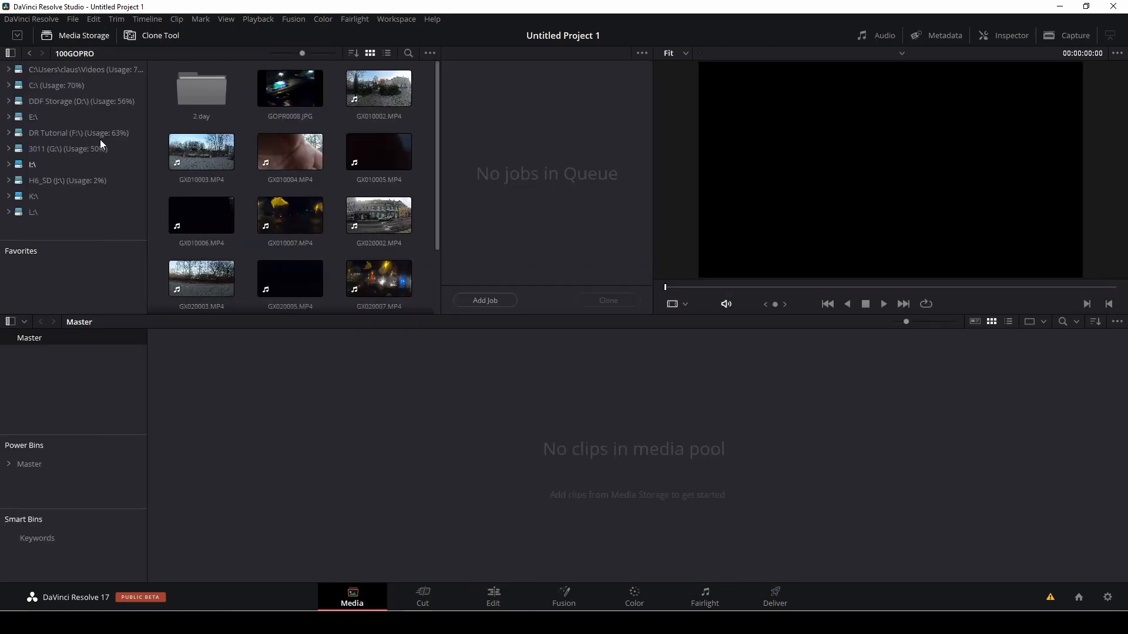
pyautogui.click(8, 101)
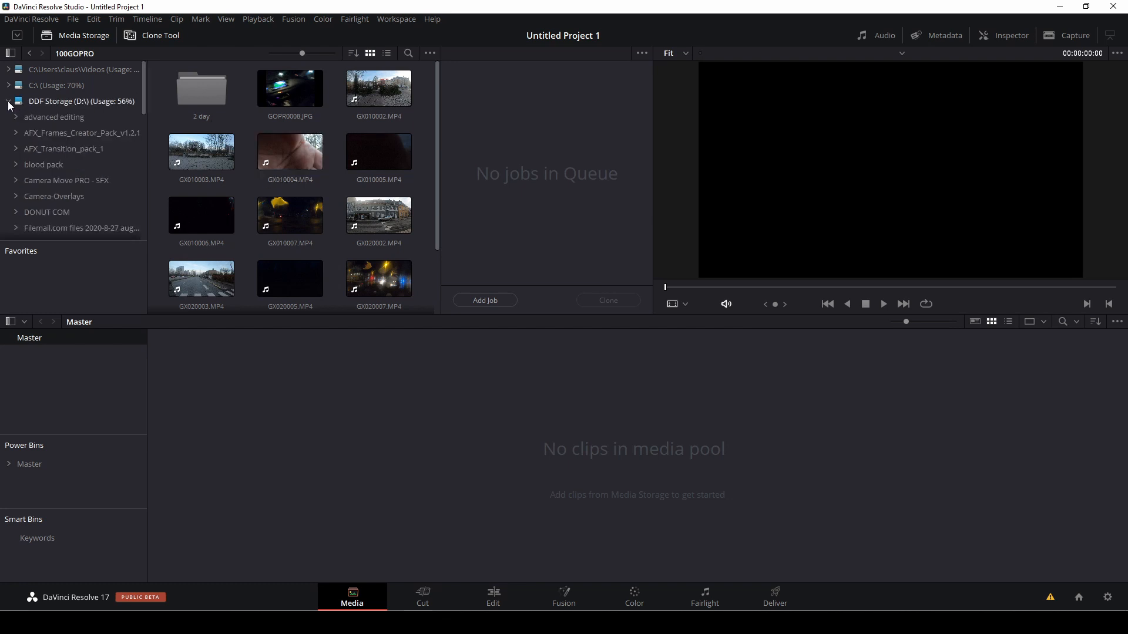
pyautogui.click(34, 106)
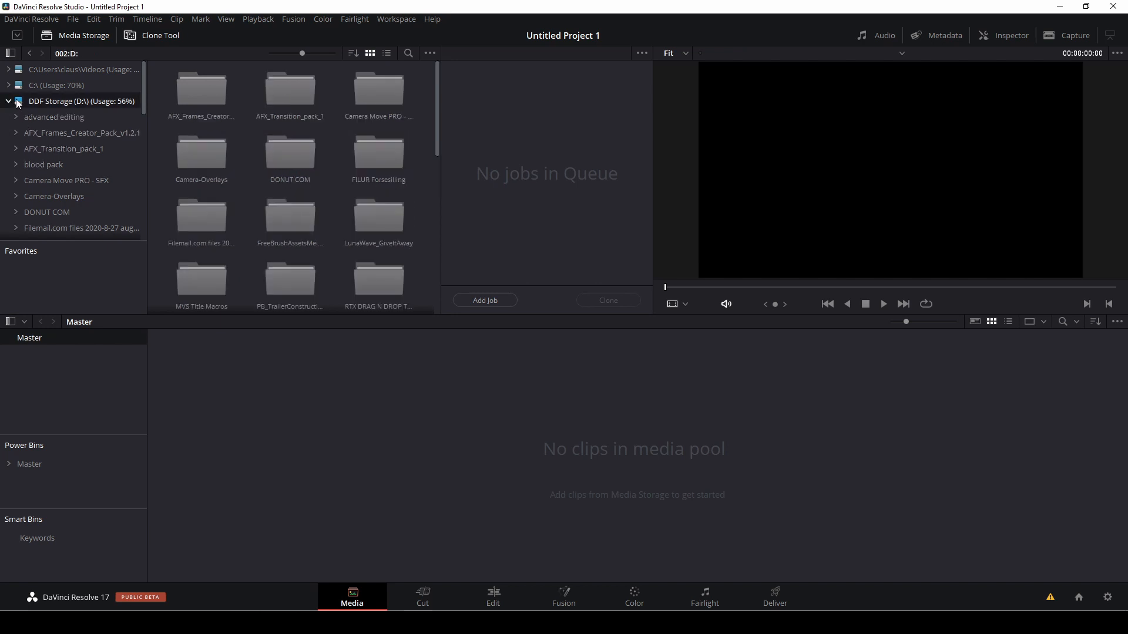
pyautogui.scroll(-1, 37, 160)
pyautogui.click(55, 172)
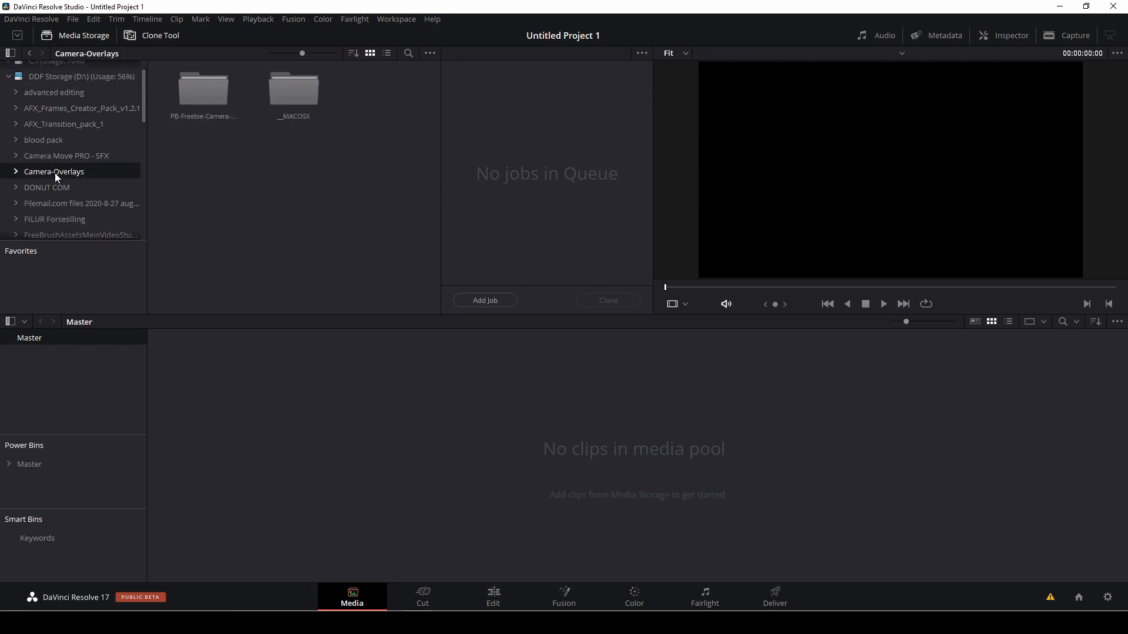
pyautogui.click(56, 189)
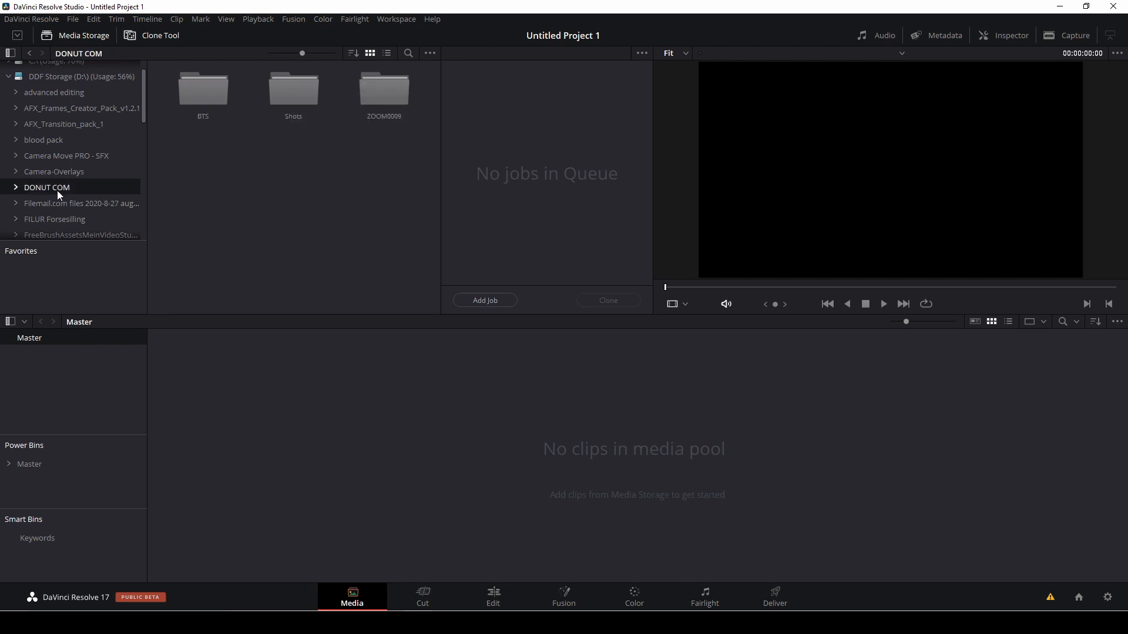
pyautogui.click(290, 97)
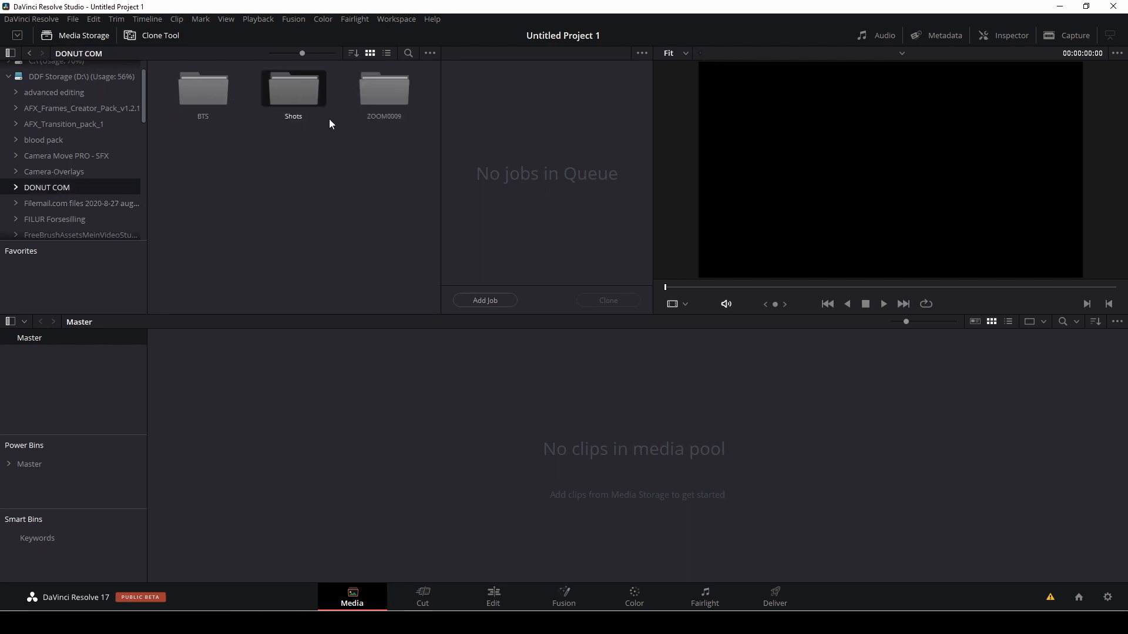
pyautogui.doubleClick(219, 85)
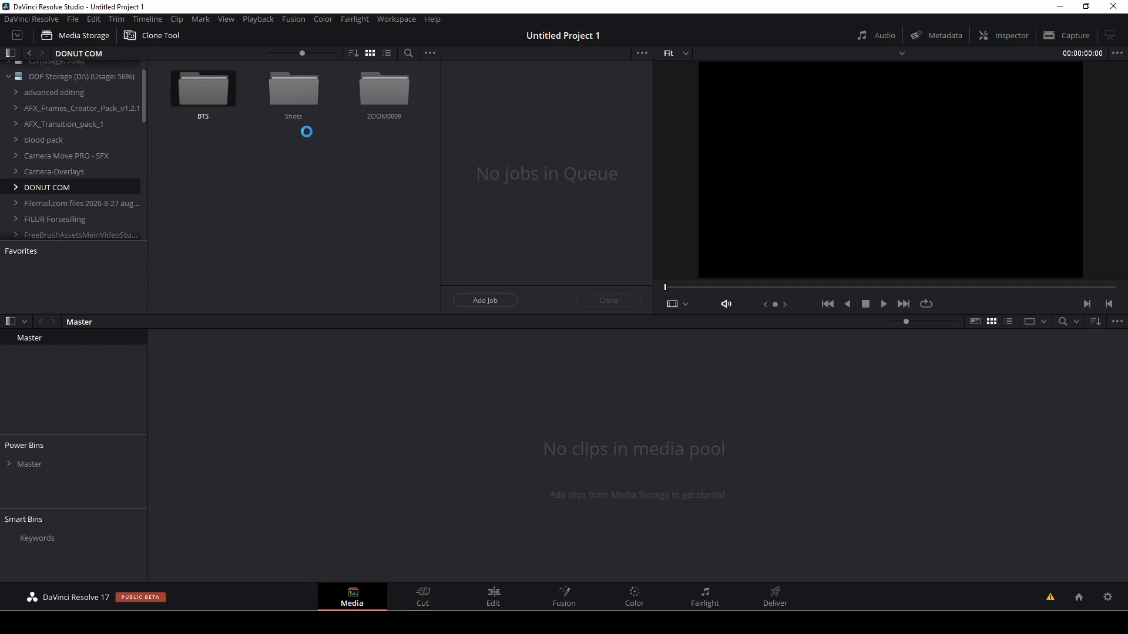
pyautogui.click(264, 93)
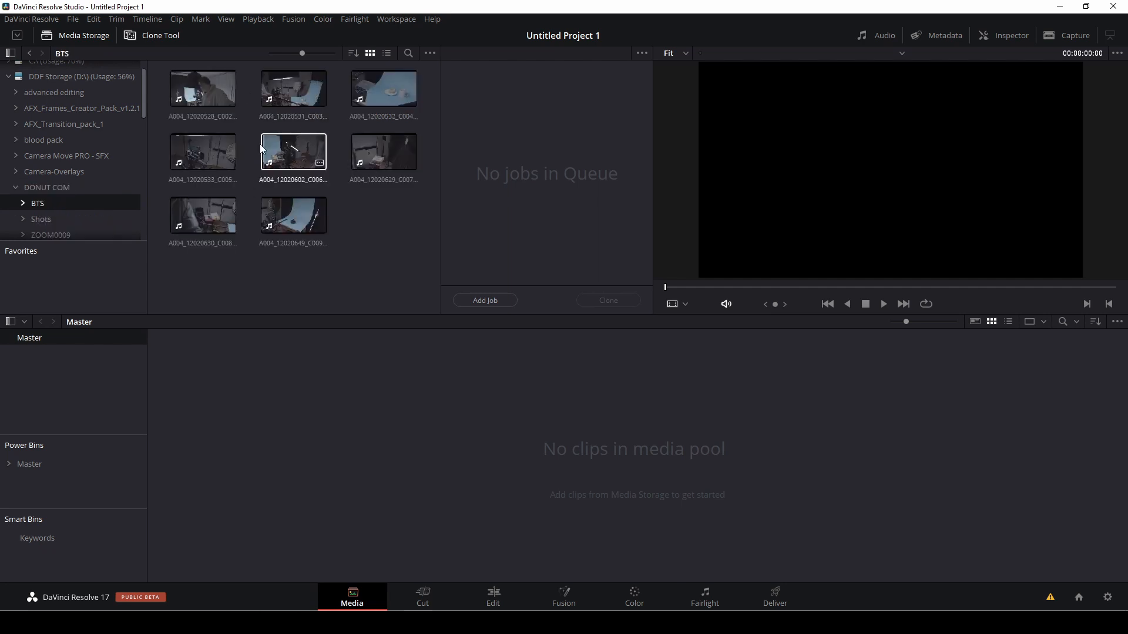
# Step: Preview the clip A004_12020533_C005.braw and view its options for adding it to the media pool
pyautogui.click(201, 159)
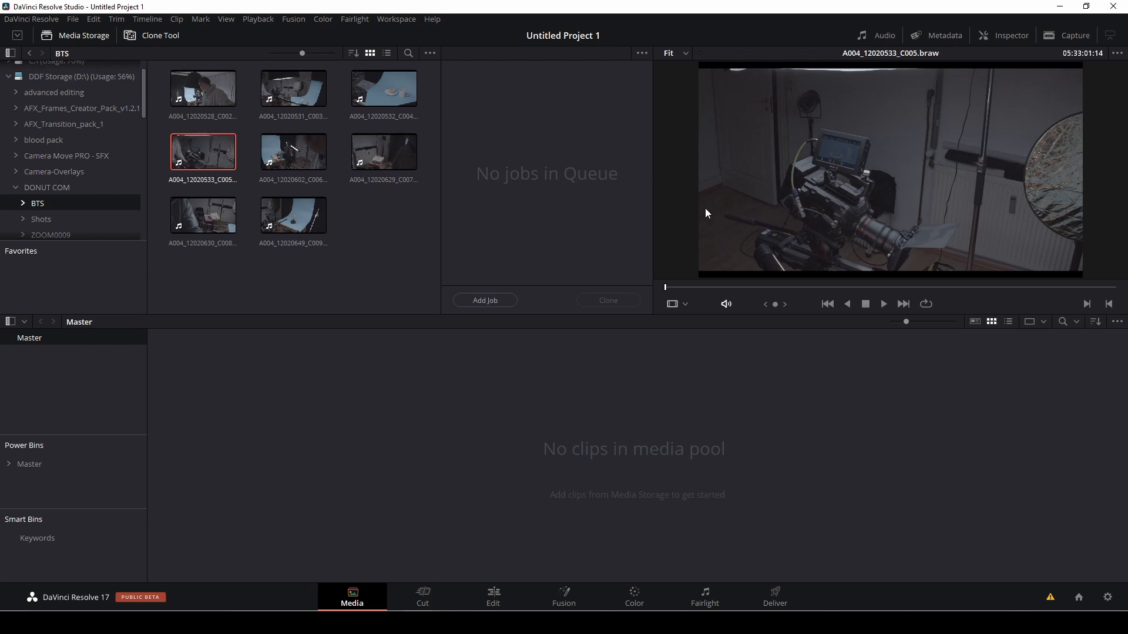
pyautogui.press('space')
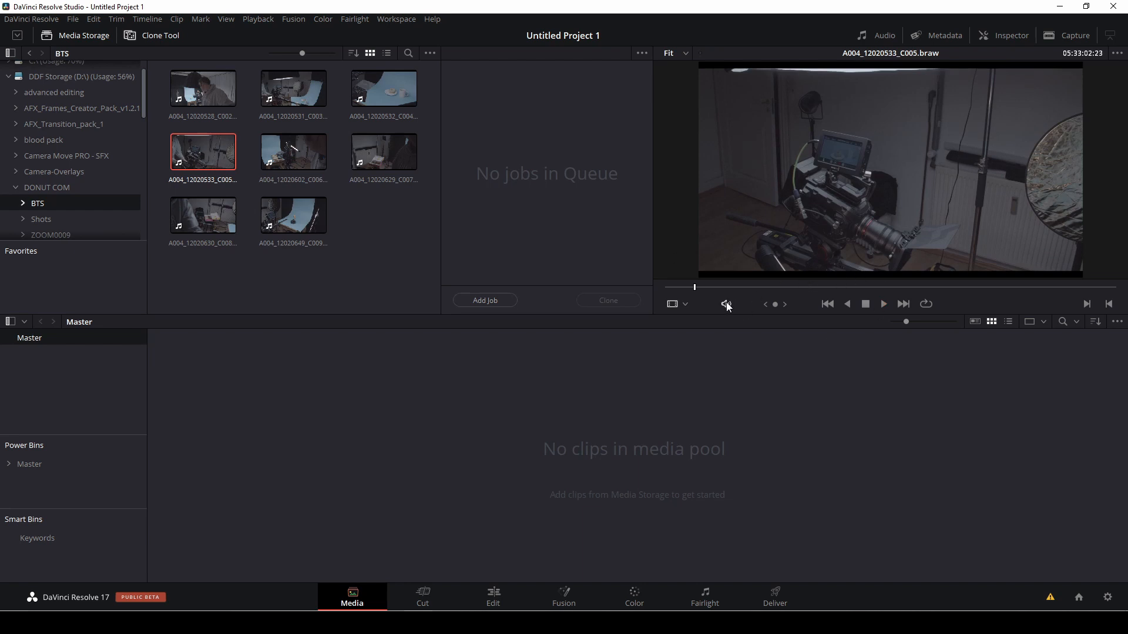
pyautogui.rightClick(200, 147)
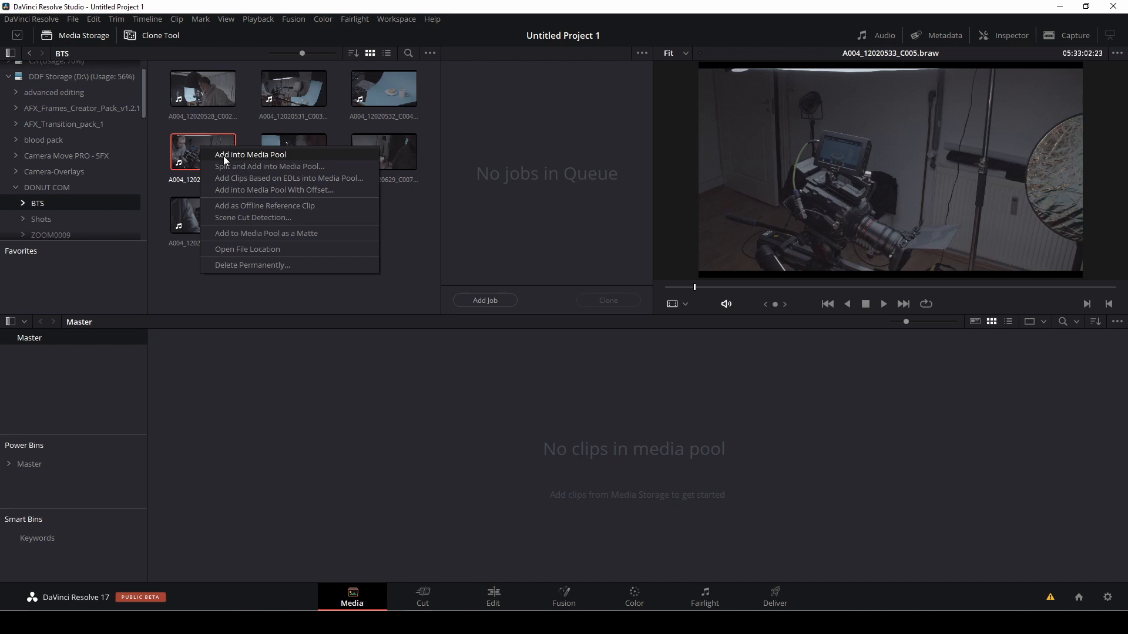
pyautogui.click(195, 151)
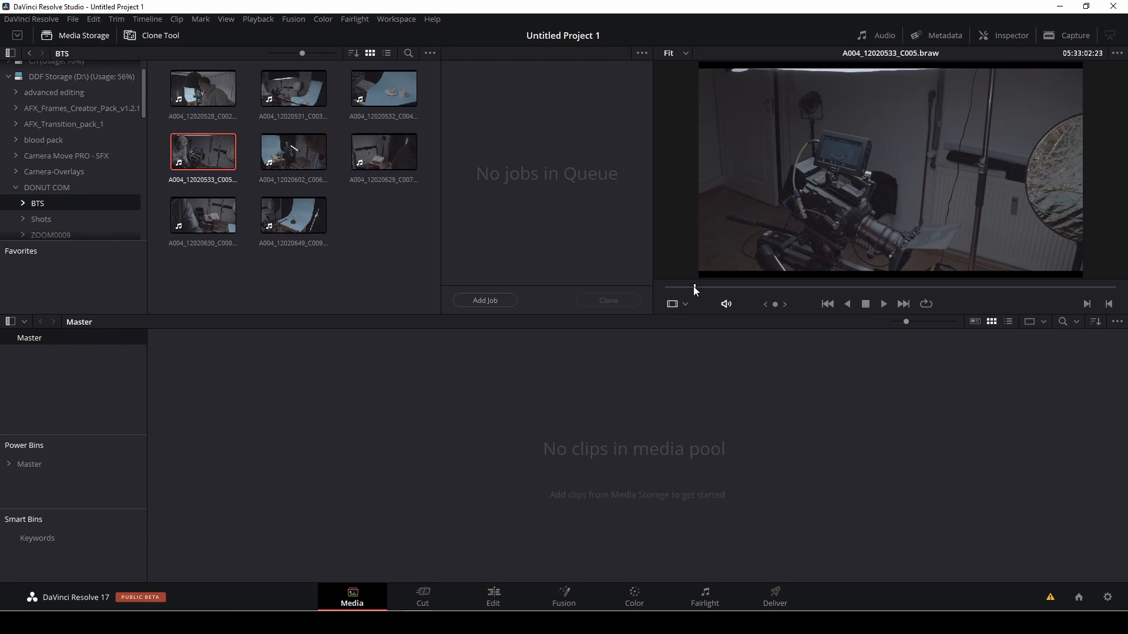
# Step: Mark an in point at 05:33:11:05 and an out point at about 05:33:18 on clip A004_12020533_C005.braw
pyautogui.moveTo(693, 286); pyautogui.dragTo(874, 299)
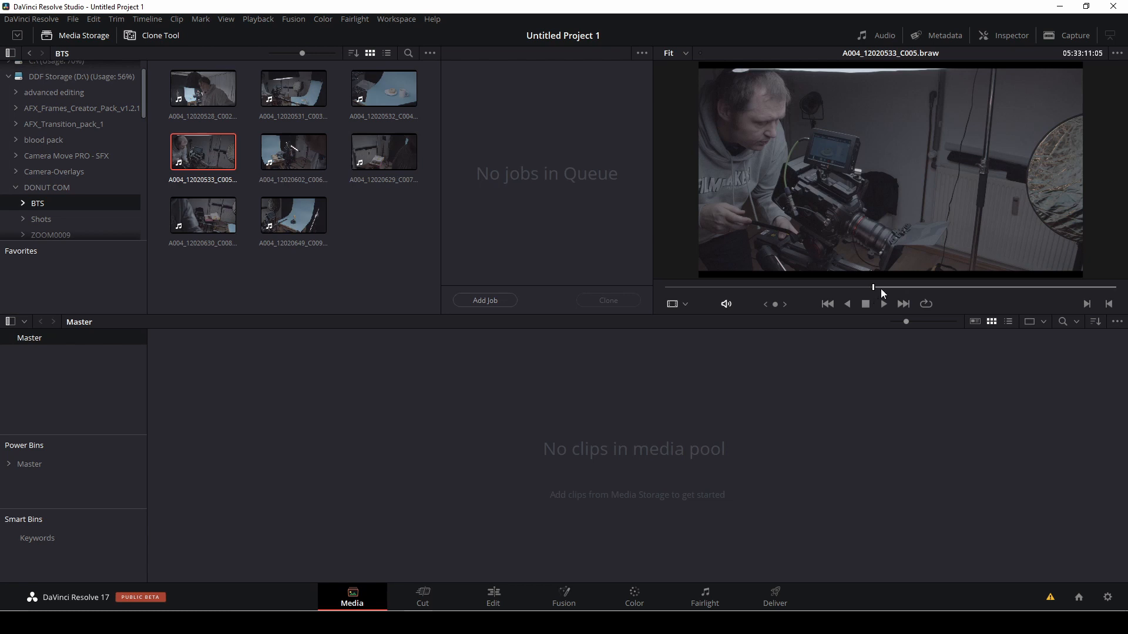
pyautogui.press('space')
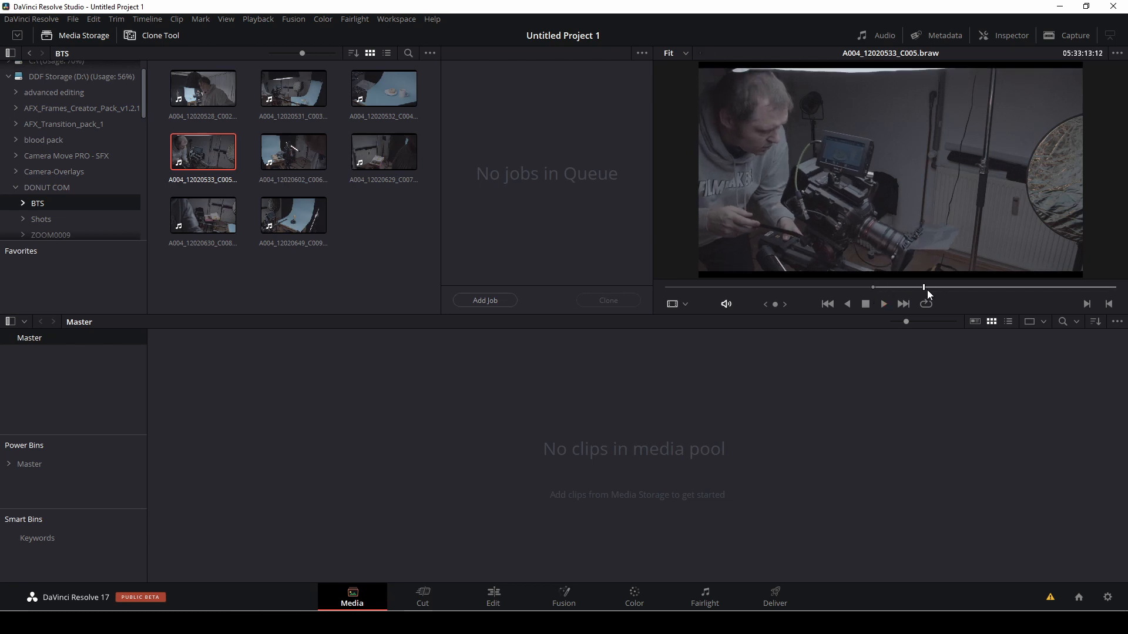
pyautogui.moveTo(928, 290); pyautogui.dragTo(984, 290)
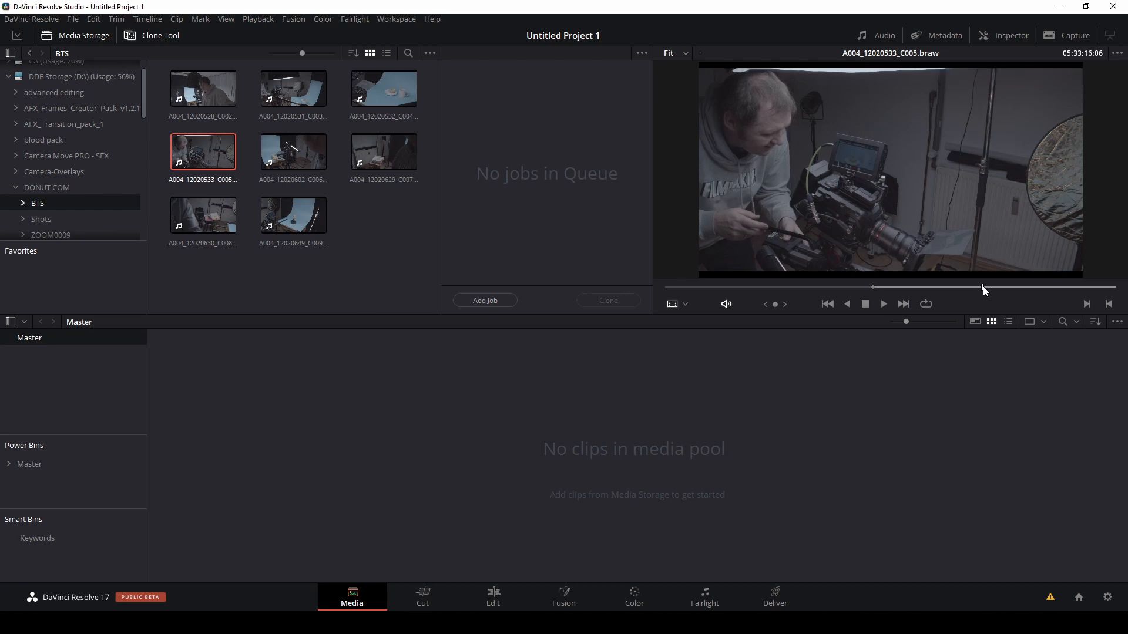
pyautogui.press('space')
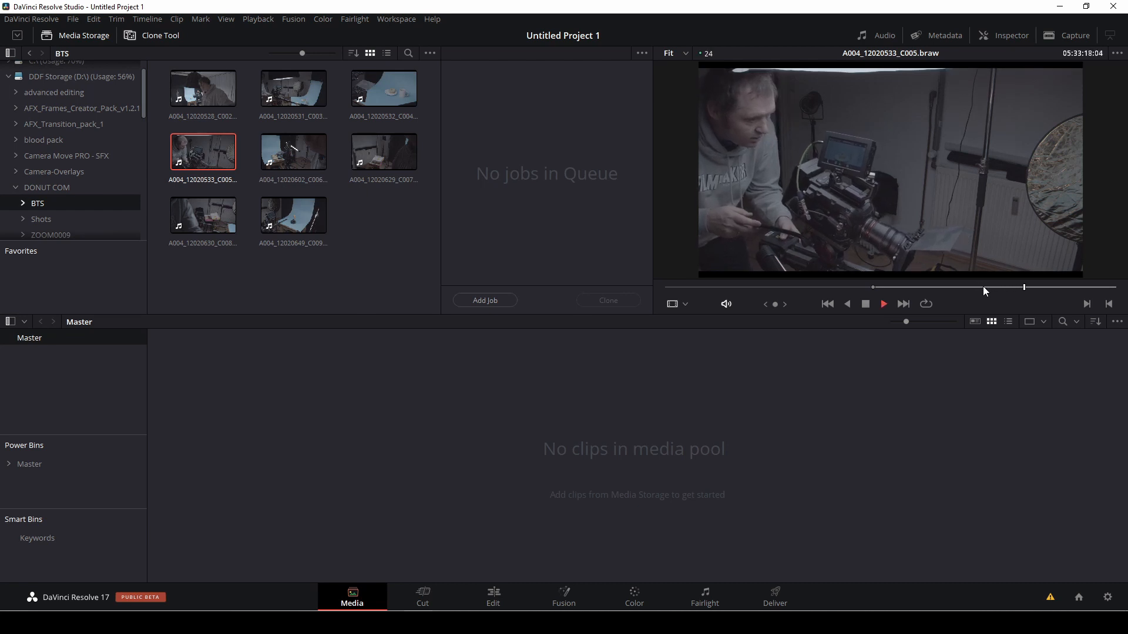
pyautogui.press('o')
pyautogui.press('space')
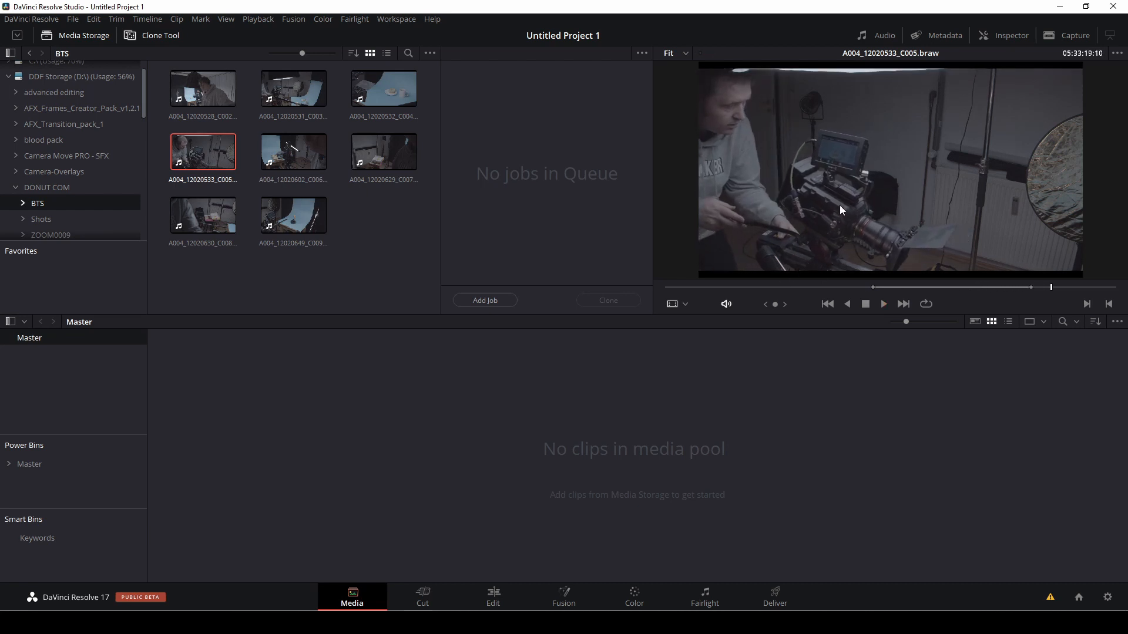
# Step: Add the marked range of A004_12020533_C005.braw and the whole A004_12020532_C004.braw clip to the Master bin
pyautogui.moveTo(861, 168); pyautogui.dragTo(726, 389)
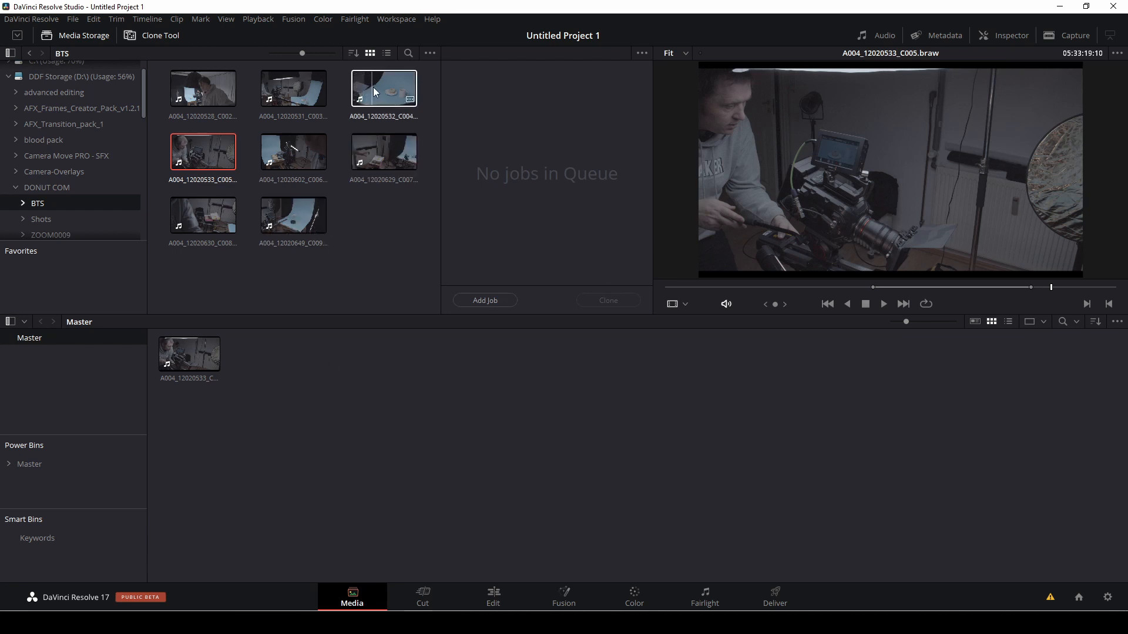
pyautogui.moveTo(378, 90); pyautogui.dragTo(309, 392)
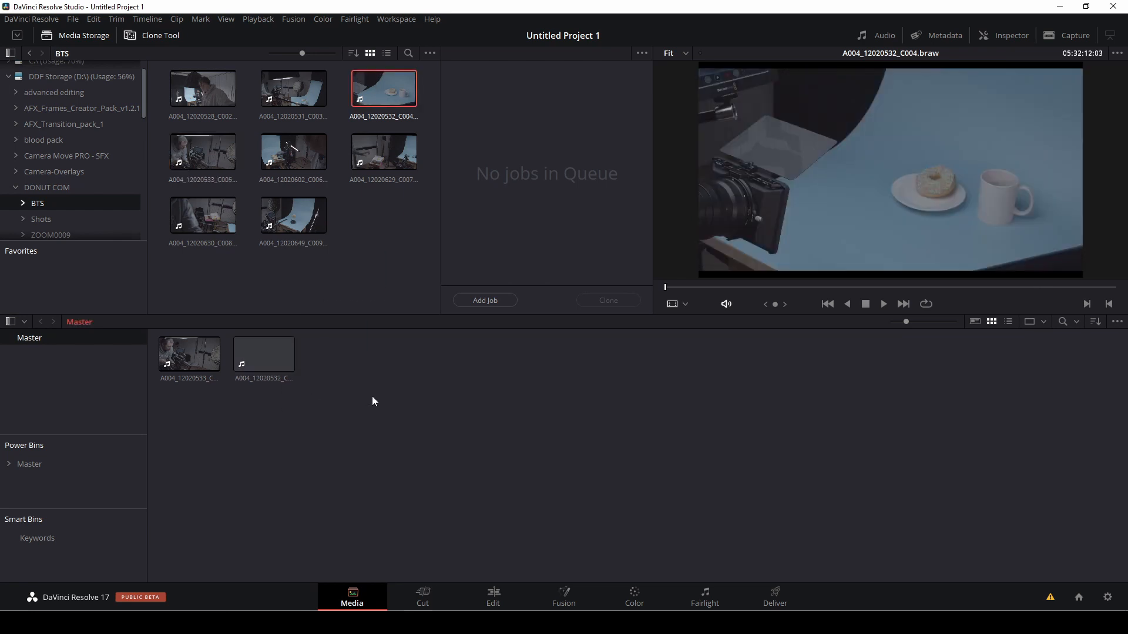
pyautogui.click(259, 382)
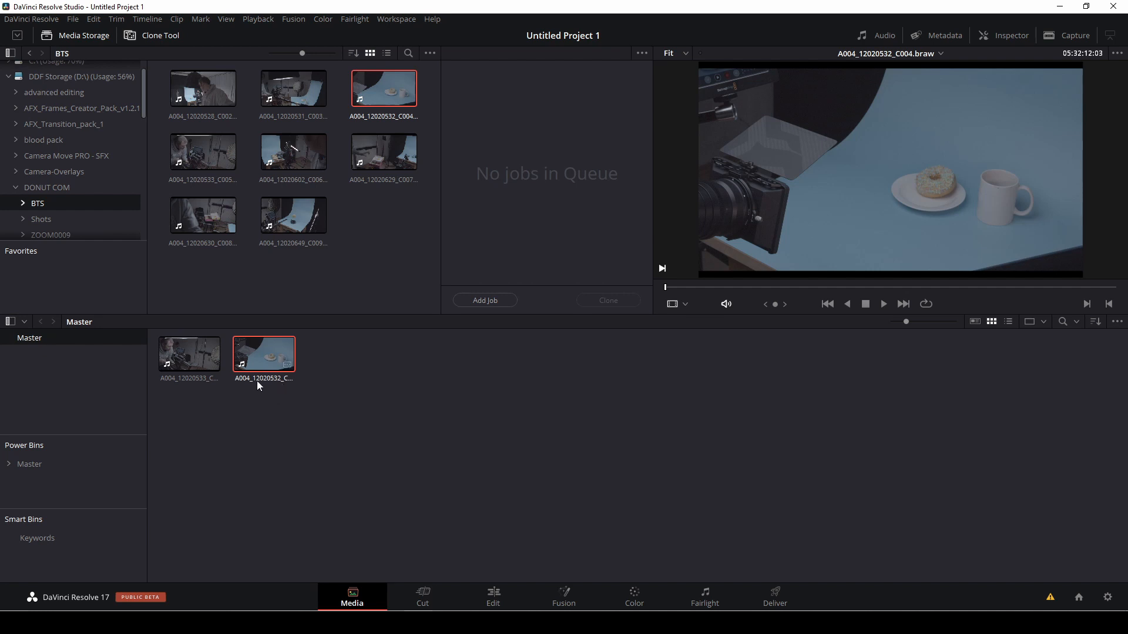
# Step: On the Cut page, create a timeline from the donut-and-mug clip A004_12020532_C004.braw
pyautogui.click(425, 601)
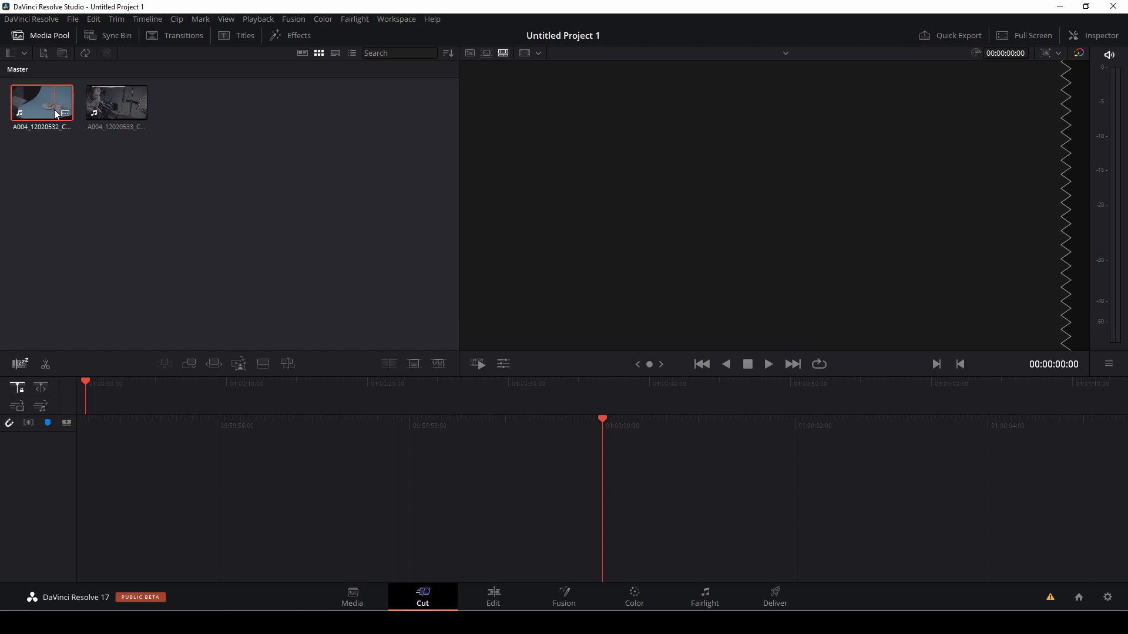
pyautogui.moveTo(54, 107); pyautogui.dragTo(184, 456)
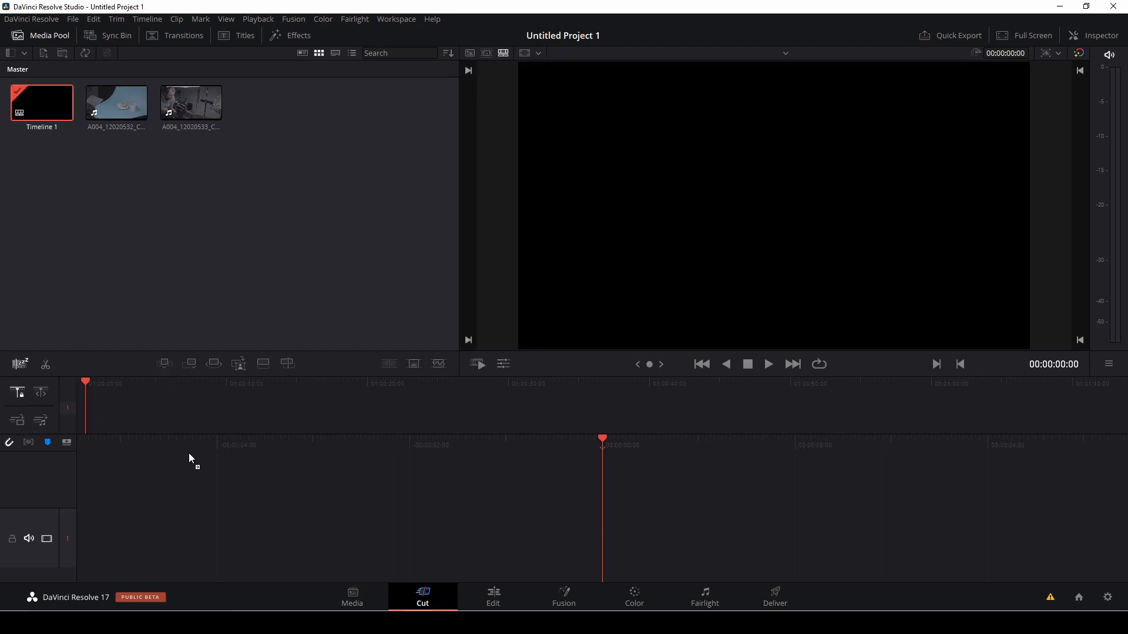
pyautogui.press('Escape')
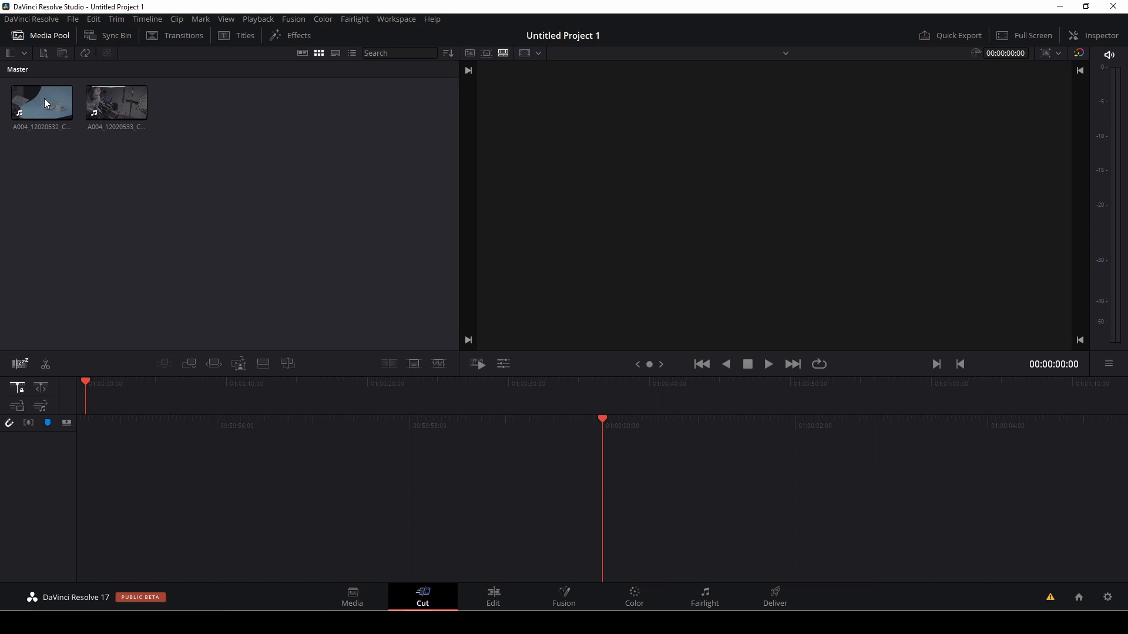
pyautogui.moveTo(53, 122); pyautogui.dragTo(267, 460)
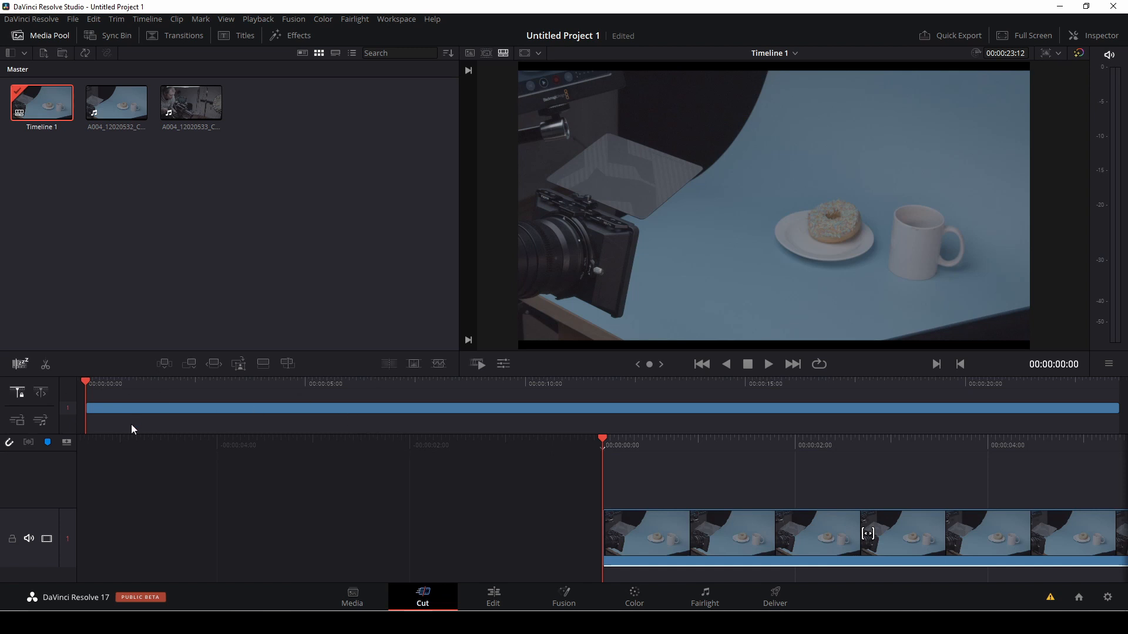
# Step: Play the timeline and scrub back and forth through its first few seconds
pyautogui.press('space')
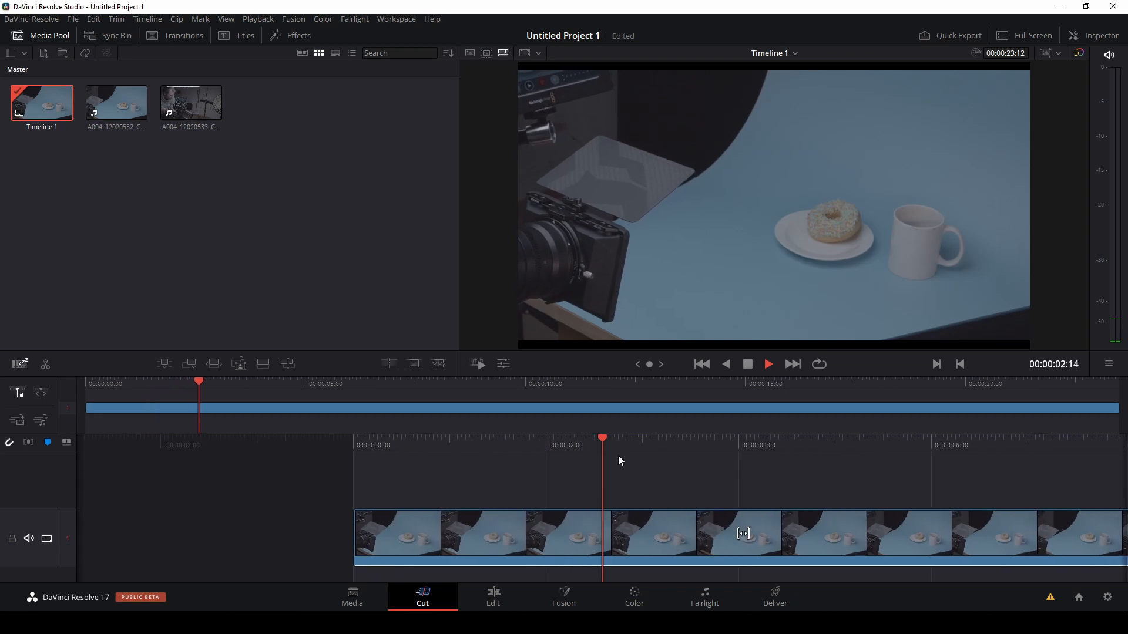
pyautogui.press('space')
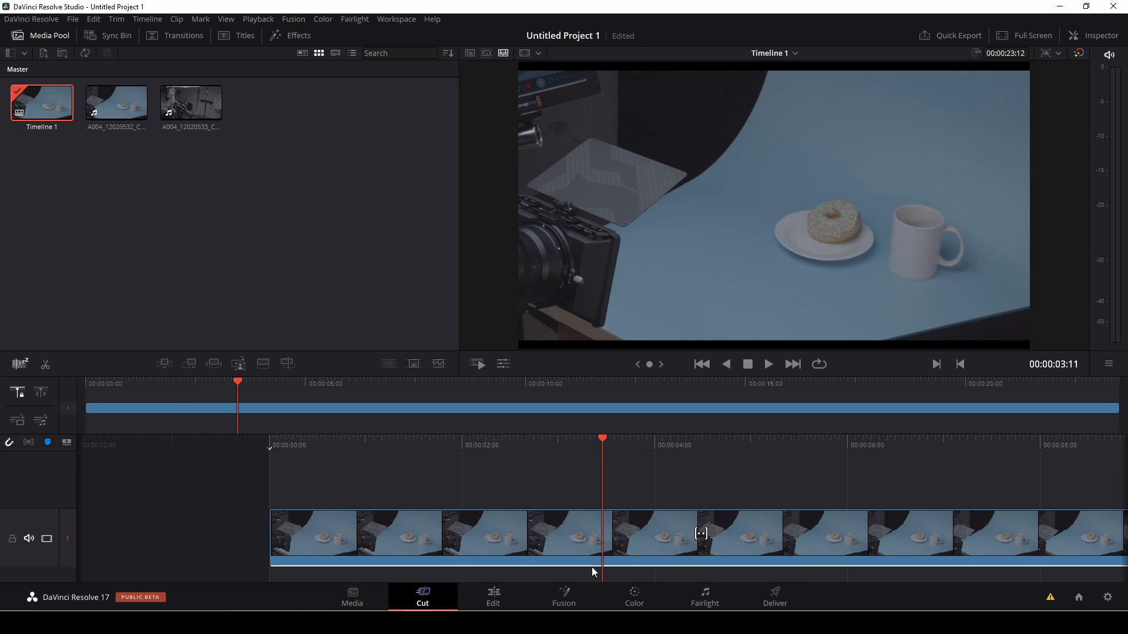
pyautogui.moveTo(701, 533); pyautogui.dragTo(782, 533)
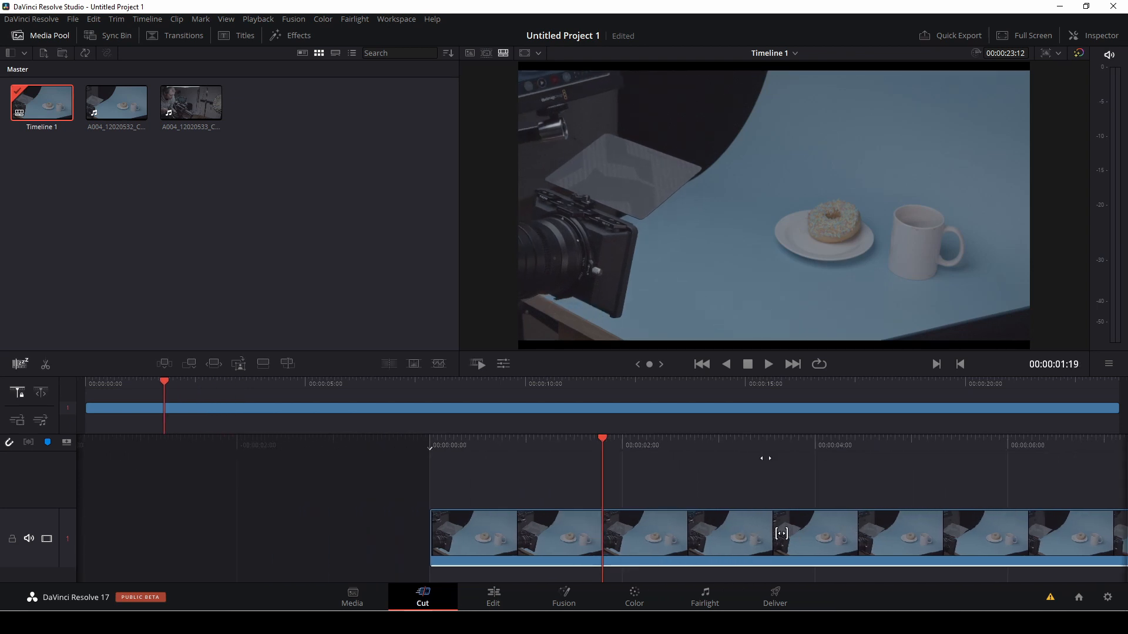
pyautogui.moveTo(781, 533); pyautogui.dragTo(714, 533)
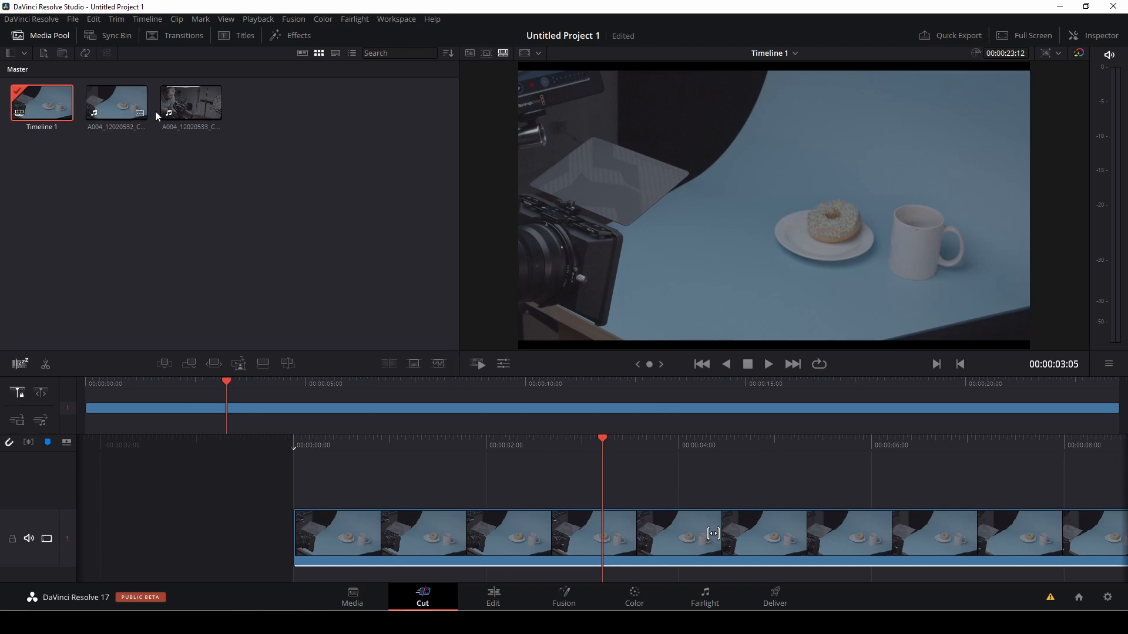
# Step: Place the camera-operator clip A004_12020533_C005 on a second track from about 2 seconds, and play back the overlap
pyautogui.moveTo(192, 109); pyautogui.dragTo(835, 470)
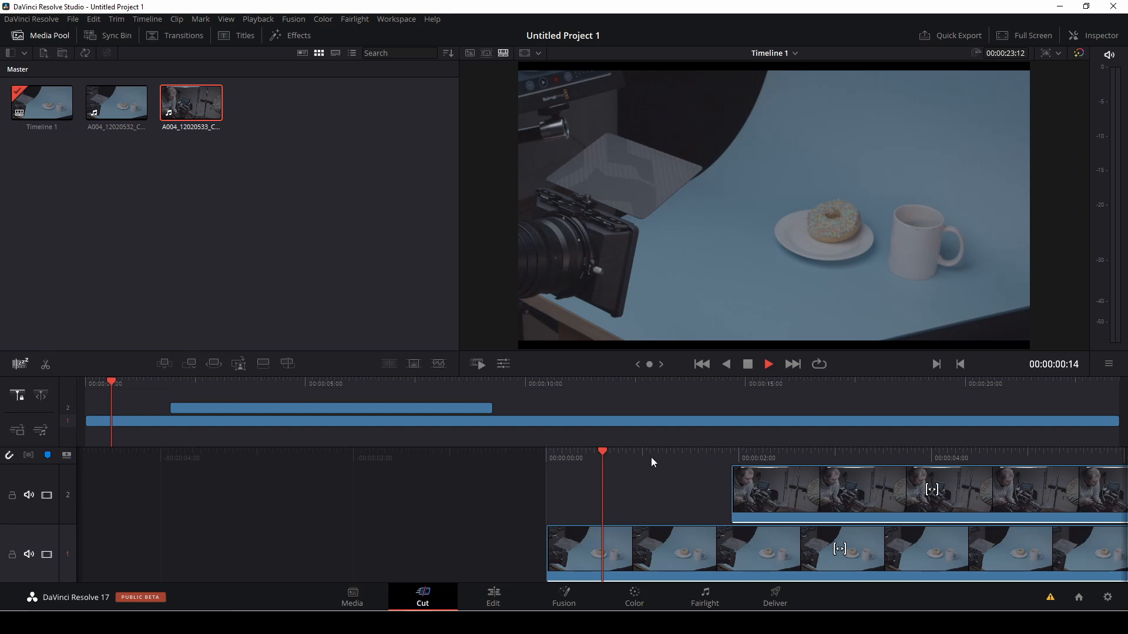
pyautogui.press('space')
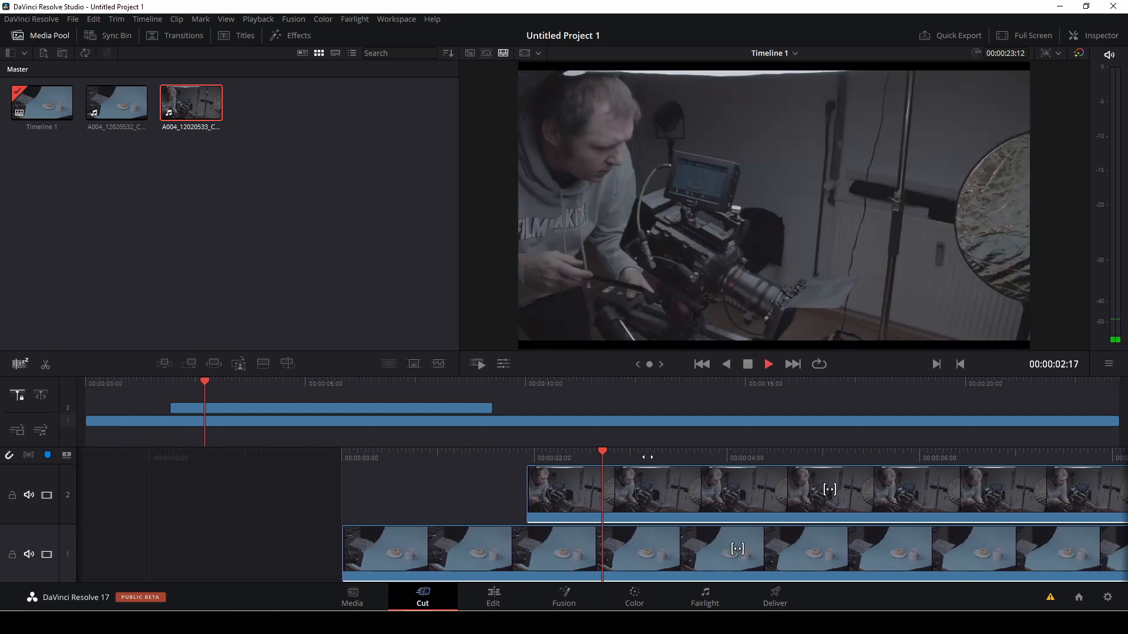
pyautogui.press('space')
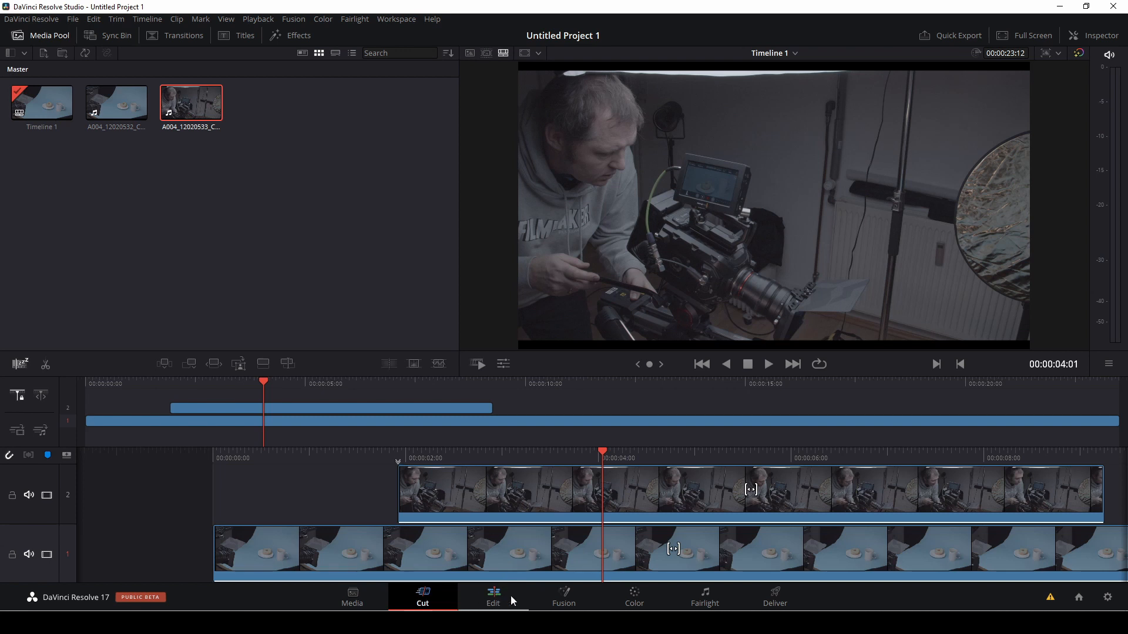
# Step: On the Edit page, review playback of the timeline from about 1 second into the start of the upper clip
pyautogui.click(493, 596)
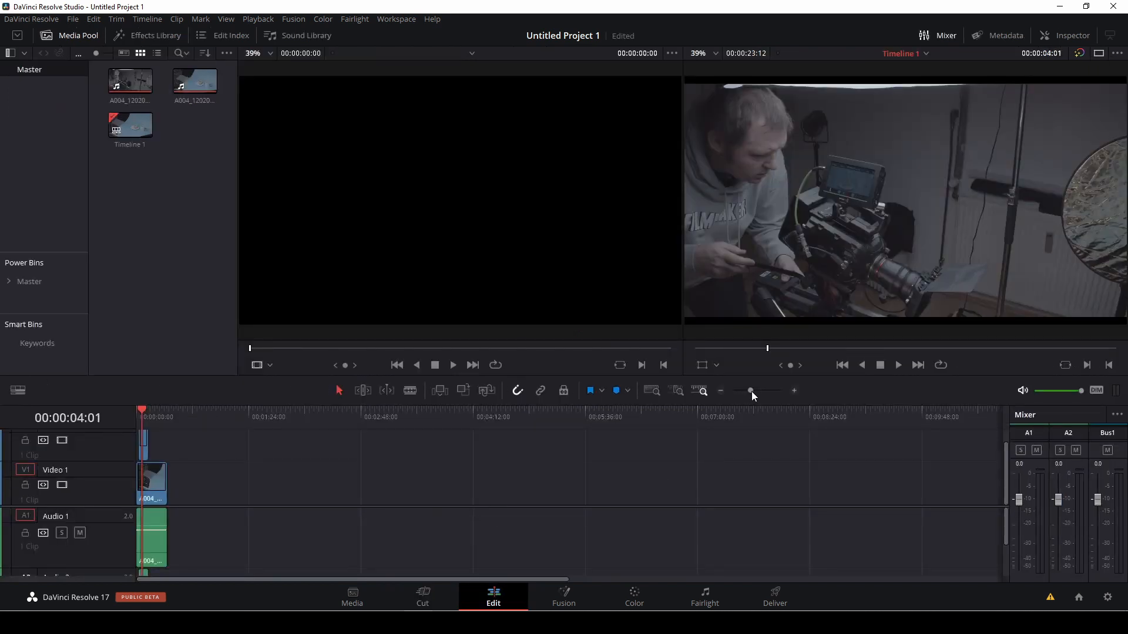
pyautogui.moveTo(751, 391); pyautogui.dragTo(763, 389)
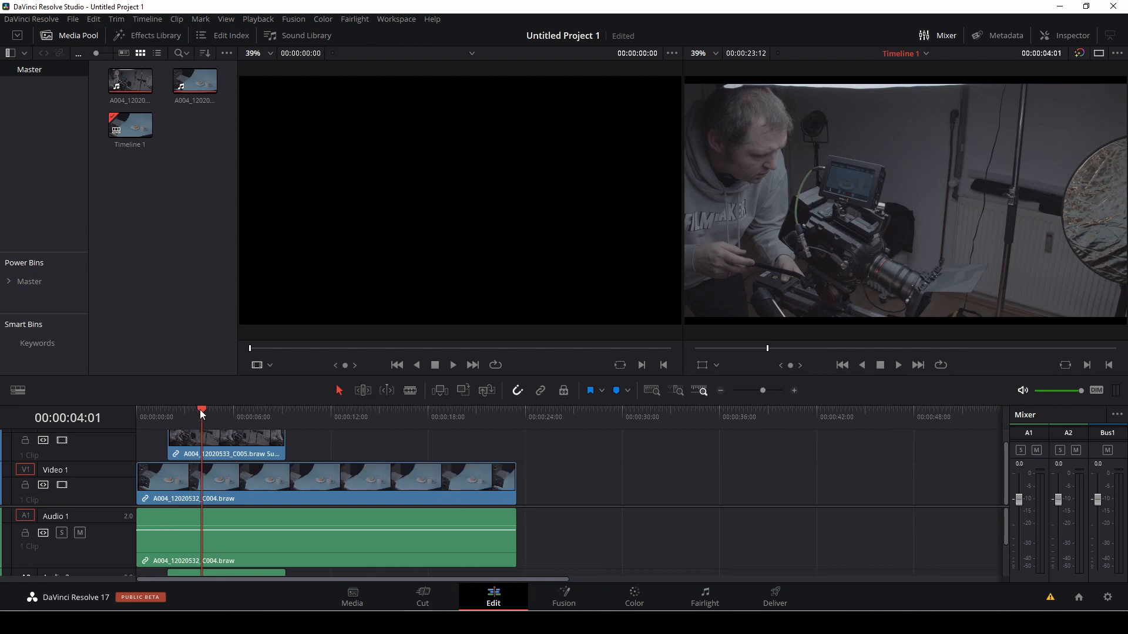
pyautogui.moveTo(199, 410); pyautogui.dragTo(151, 417)
pyautogui.press('space')
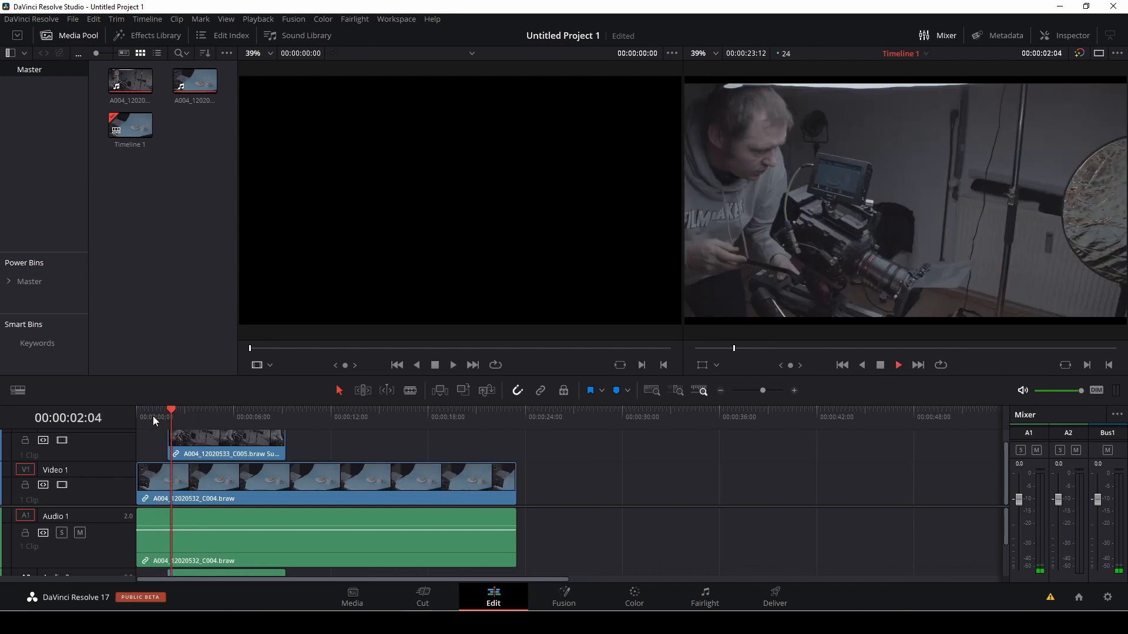
pyautogui.press('space')
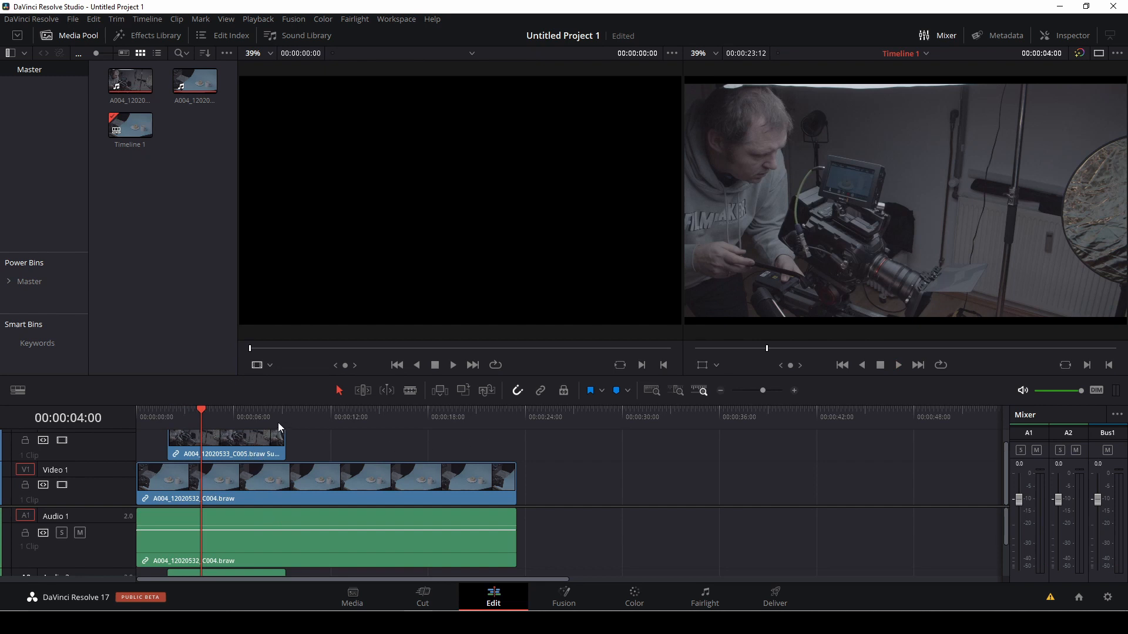
# Step: Transform the upper camera-operator clip with zoom 1.170, position X 69.000 and rotation angle 1.400, and save the project
pyautogui.click(268, 435)
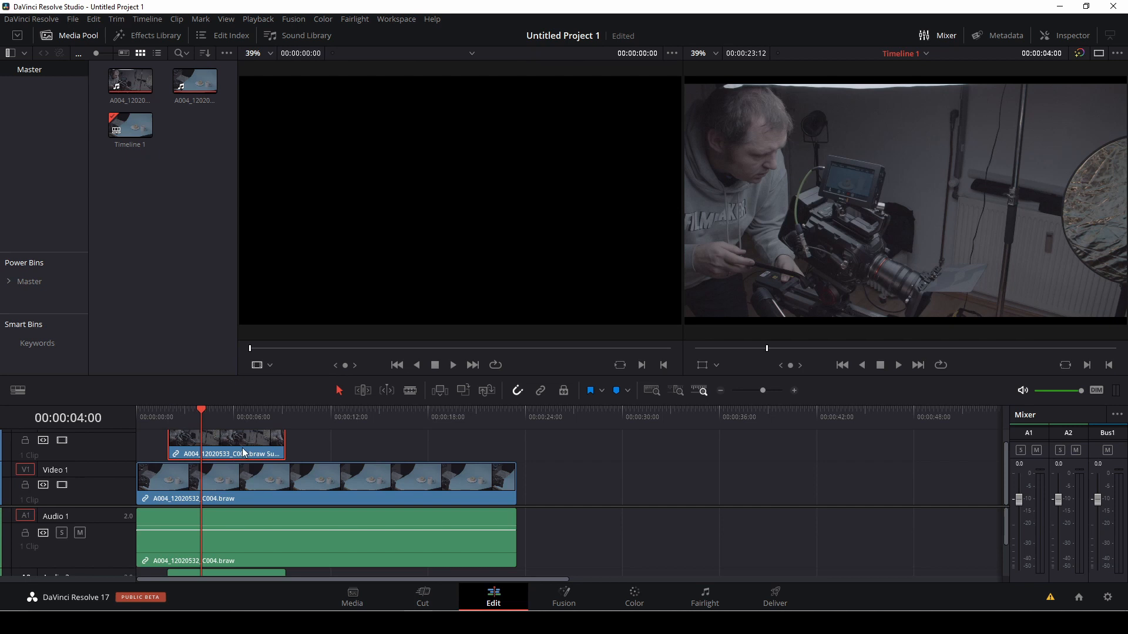
pyautogui.click(199, 411)
pyautogui.moveTo(199, 411); pyautogui.dragTo(189, 412)
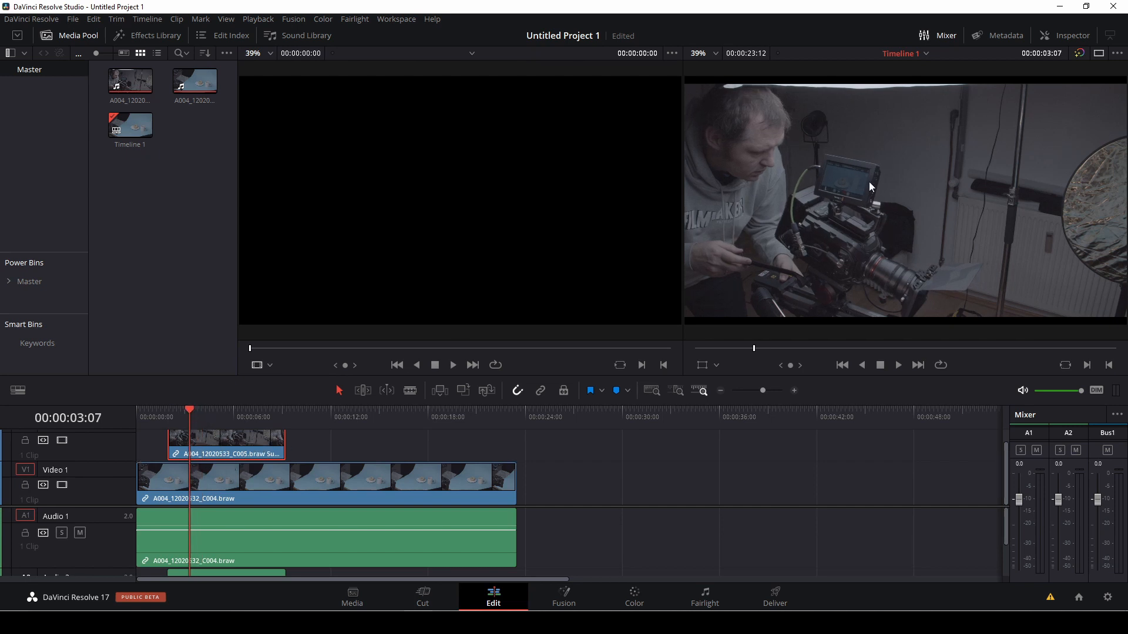
pyautogui.click(1066, 37)
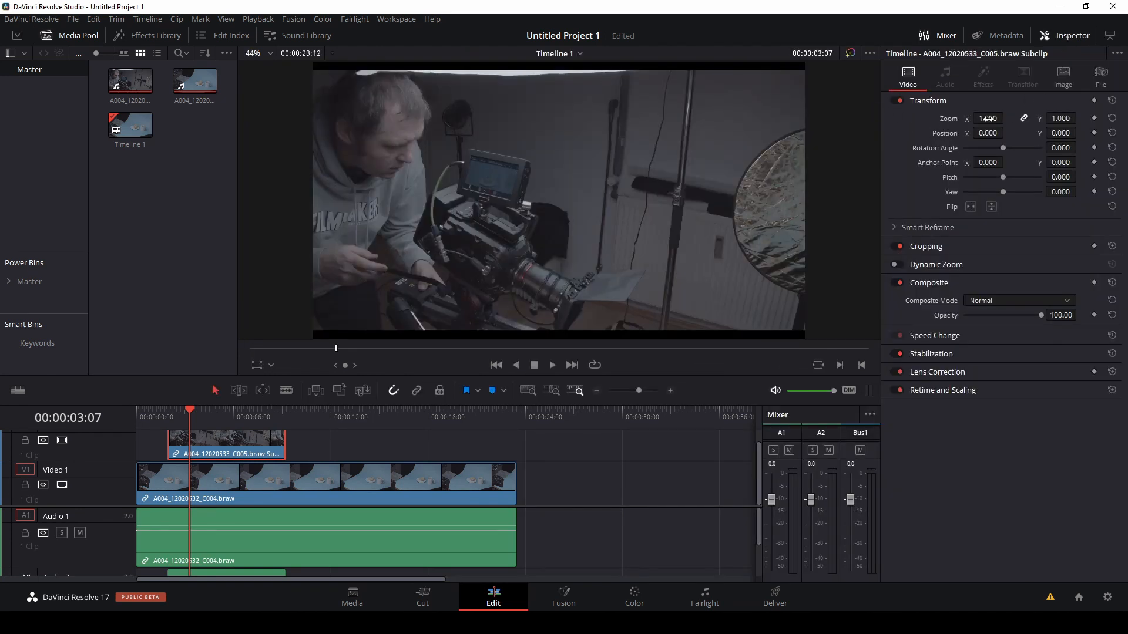
pyautogui.moveTo(988, 118); pyautogui.dragTo(1092, 148)
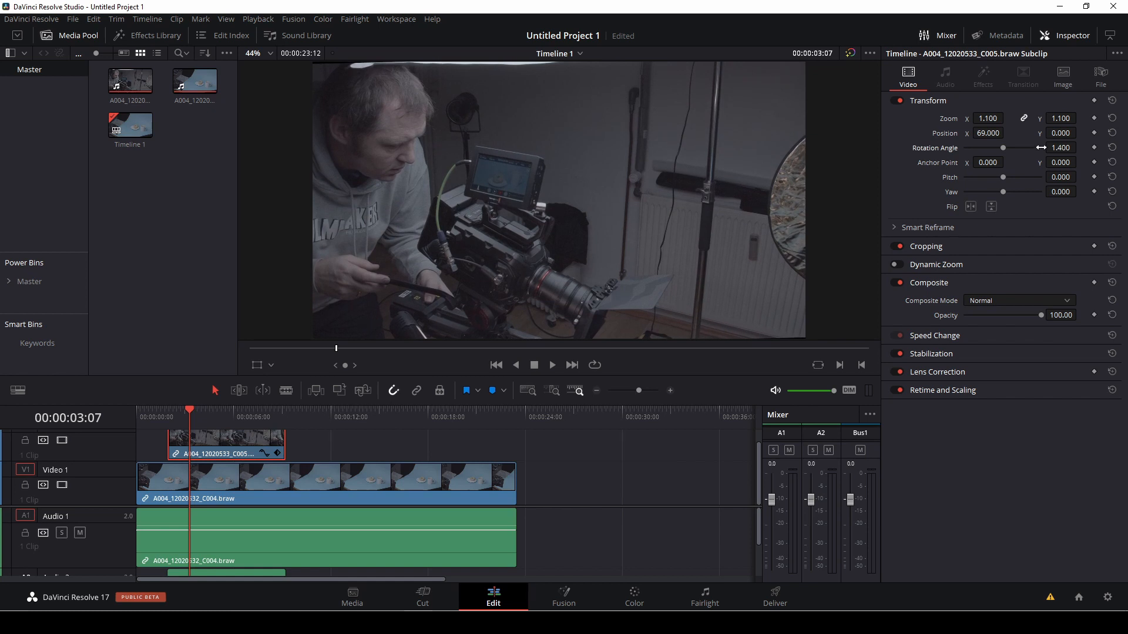
pyautogui.moveTo(987, 118); pyautogui.dragTo(994, 118)
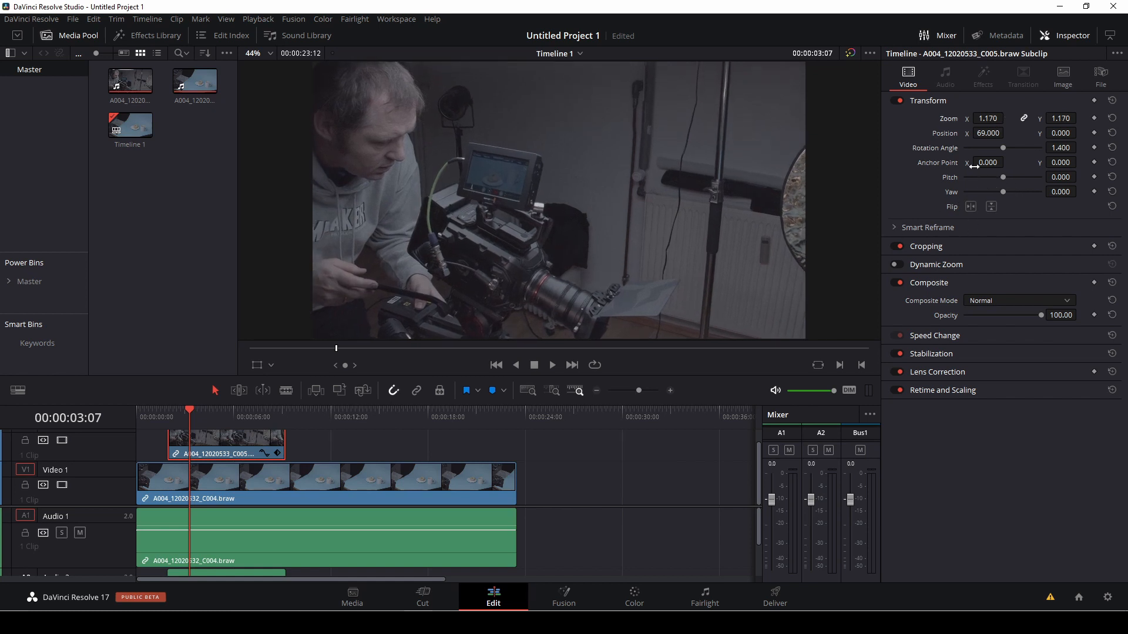
pyautogui.hotkey('ctrl', 's')
# Step: Try slowing the upper clip to 62% speed with a short playback, and reset its speed change
pyautogui.click(934, 336)
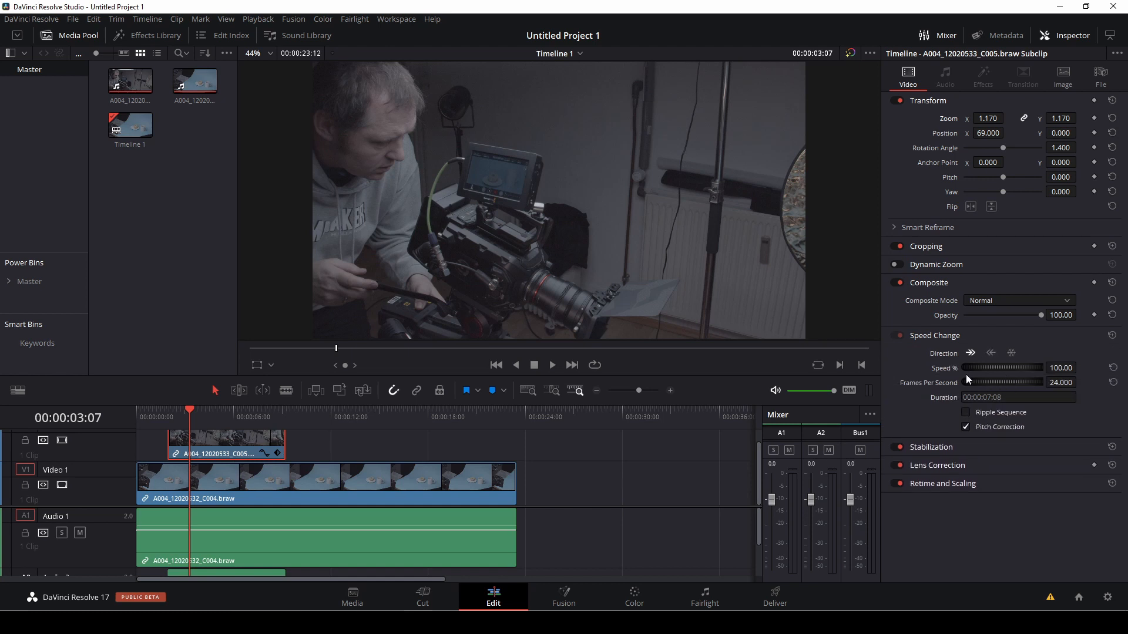
pyautogui.moveTo(996, 365); pyautogui.dragTo(918, 361)
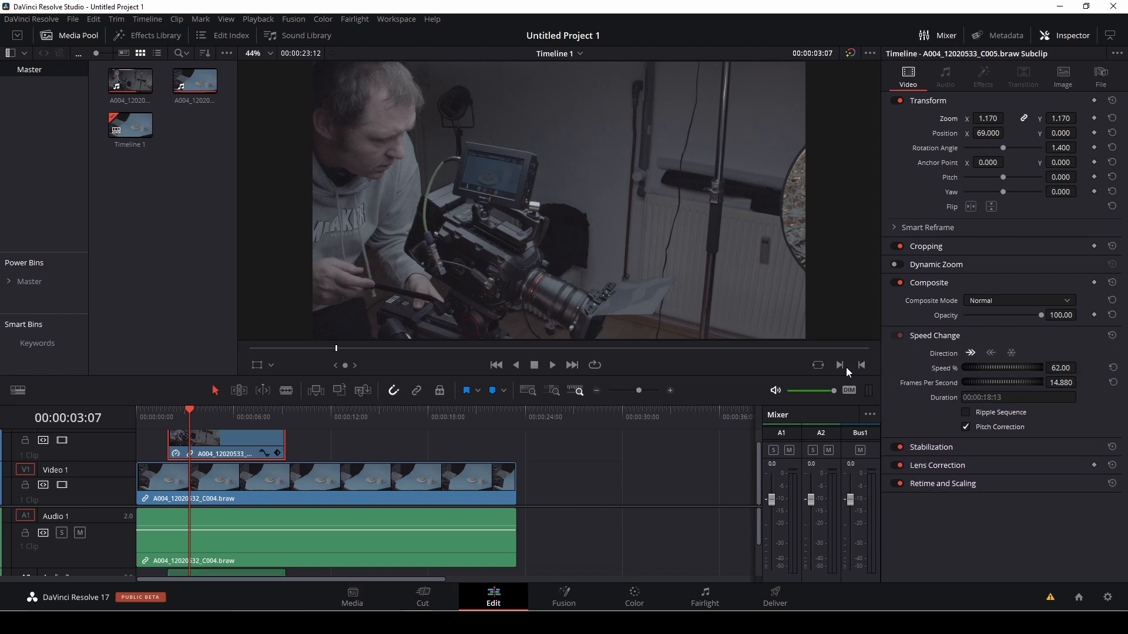
pyautogui.press('space')
pyautogui.press('space')
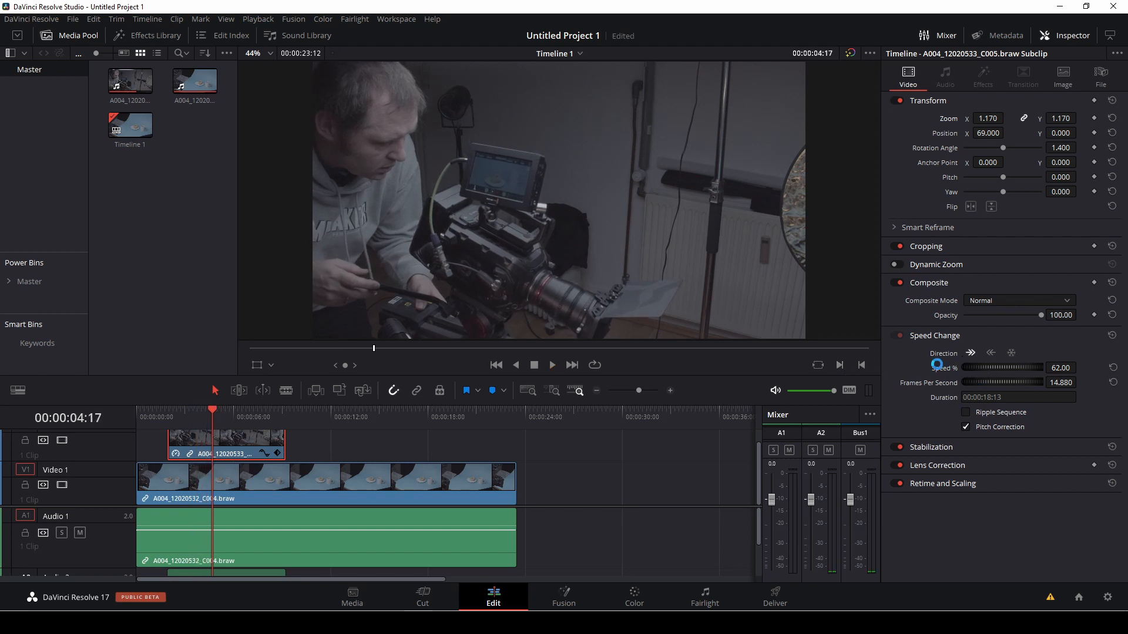
pyautogui.hotkey('ctrl', 's')
pyautogui.click(1112, 337)
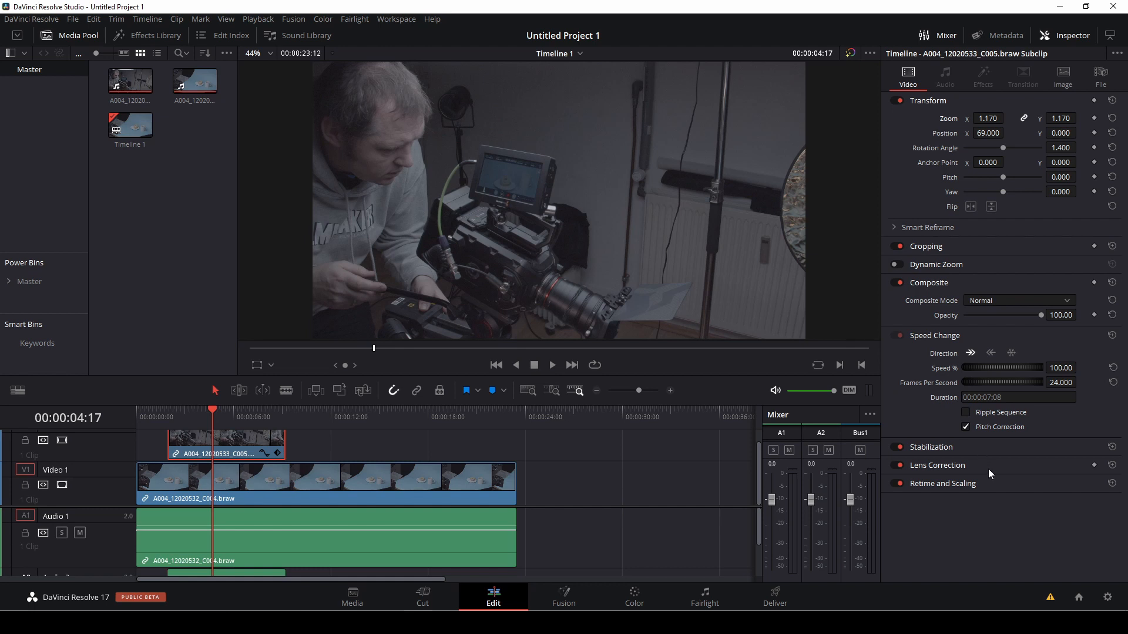
# Step: Examine the upper clip's stabilization options, Blackmagic RAW image settings and file metadata, and close the Inspector
pyautogui.click(988, 449)
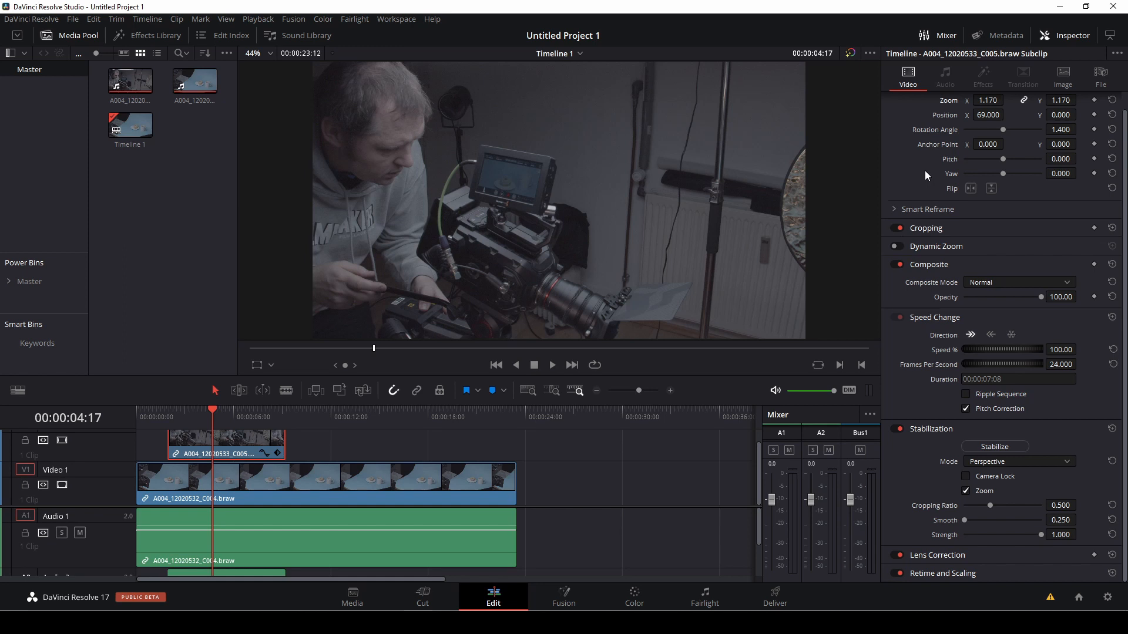
pyautogui.scroll(1, 1006, 132)
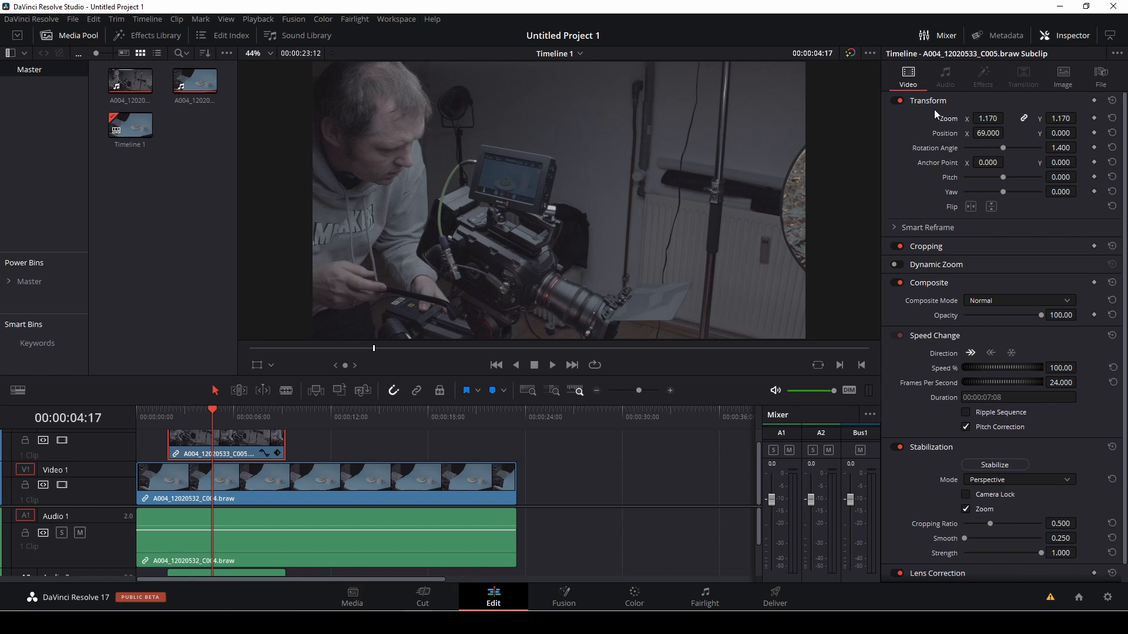
pyautogui.click(1064, 76)
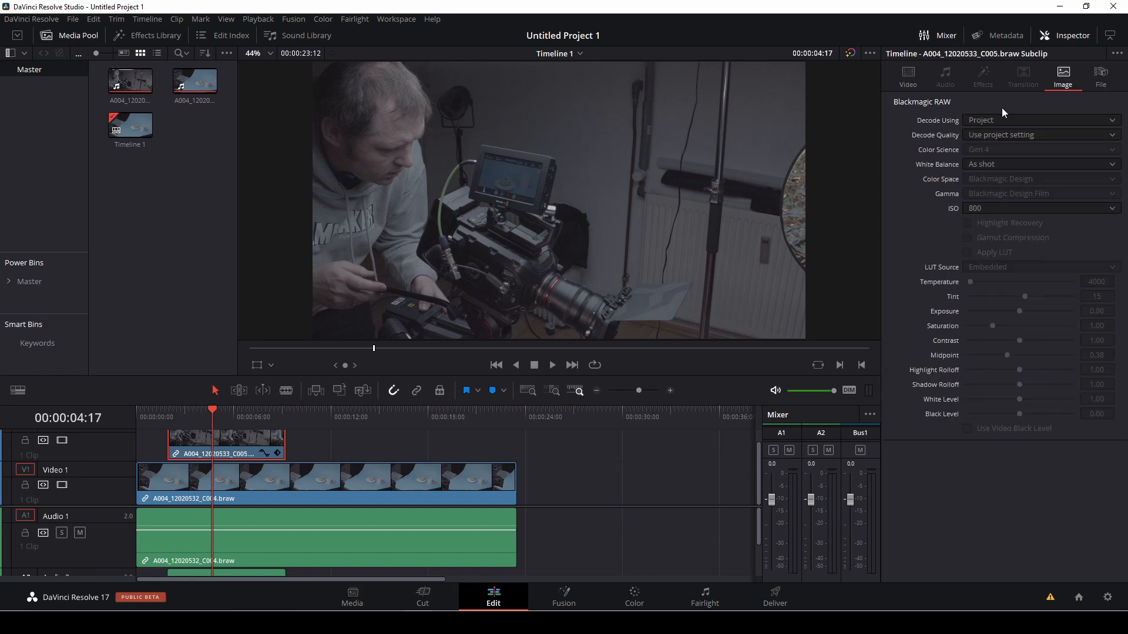
pyautogui.click(915, 83)
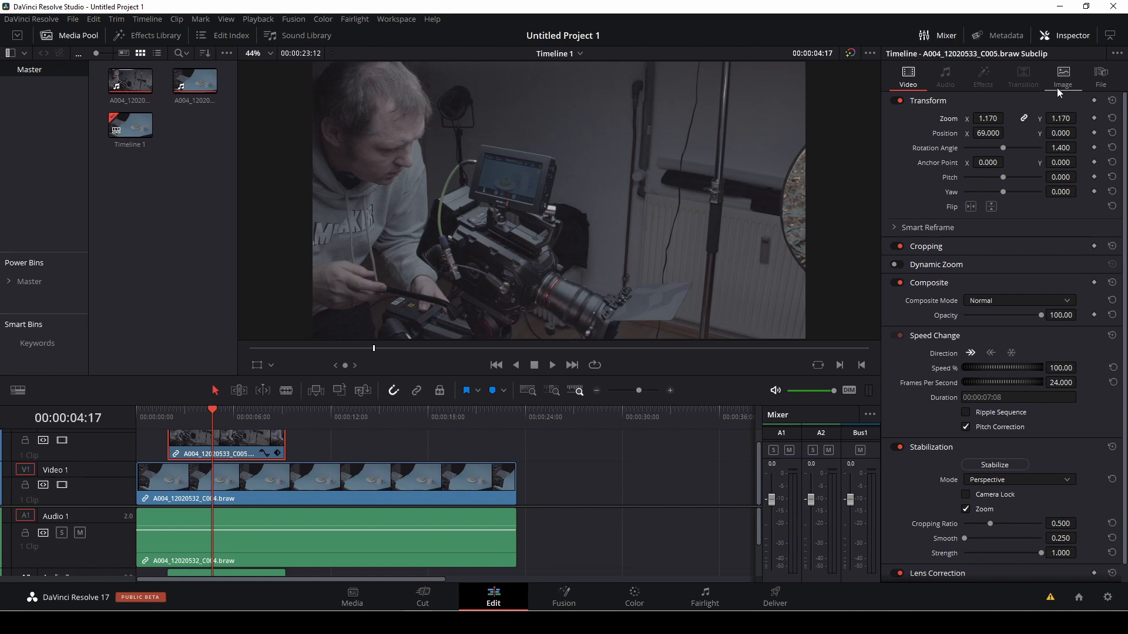
pyautogui.click(1110, 89)
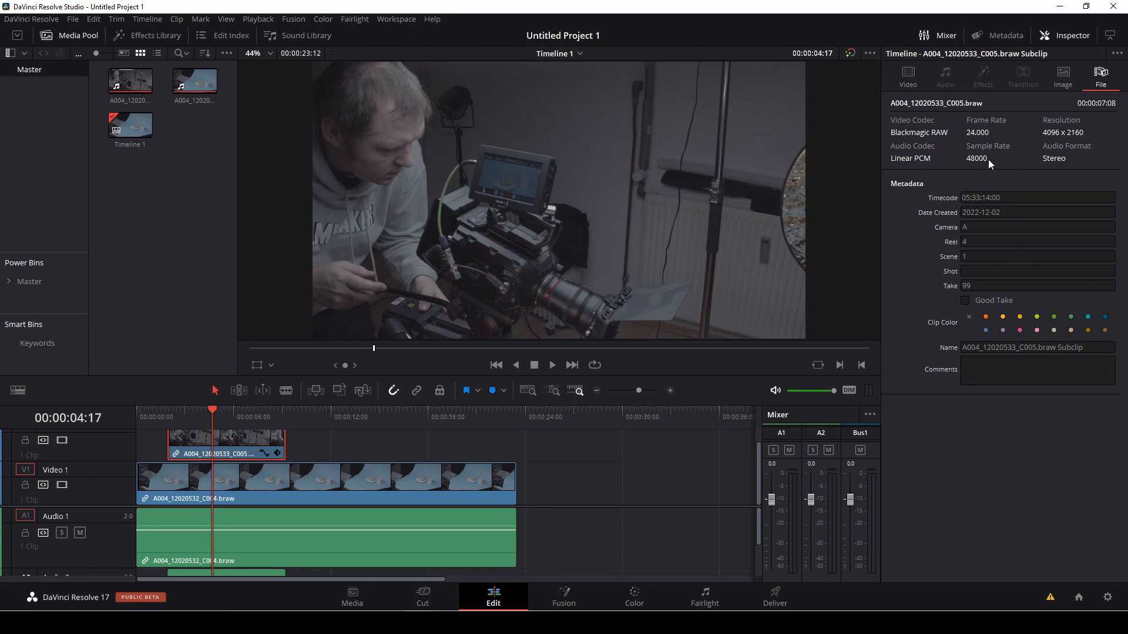
pyautogui.click(923, 74)
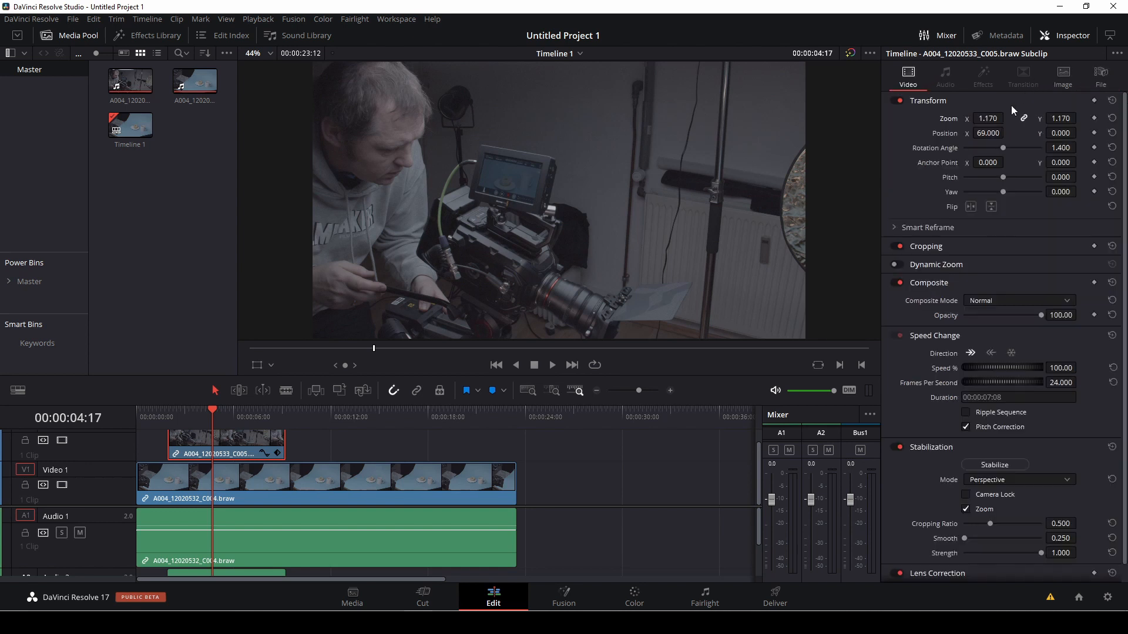
pyautogui.click(1071, 37)
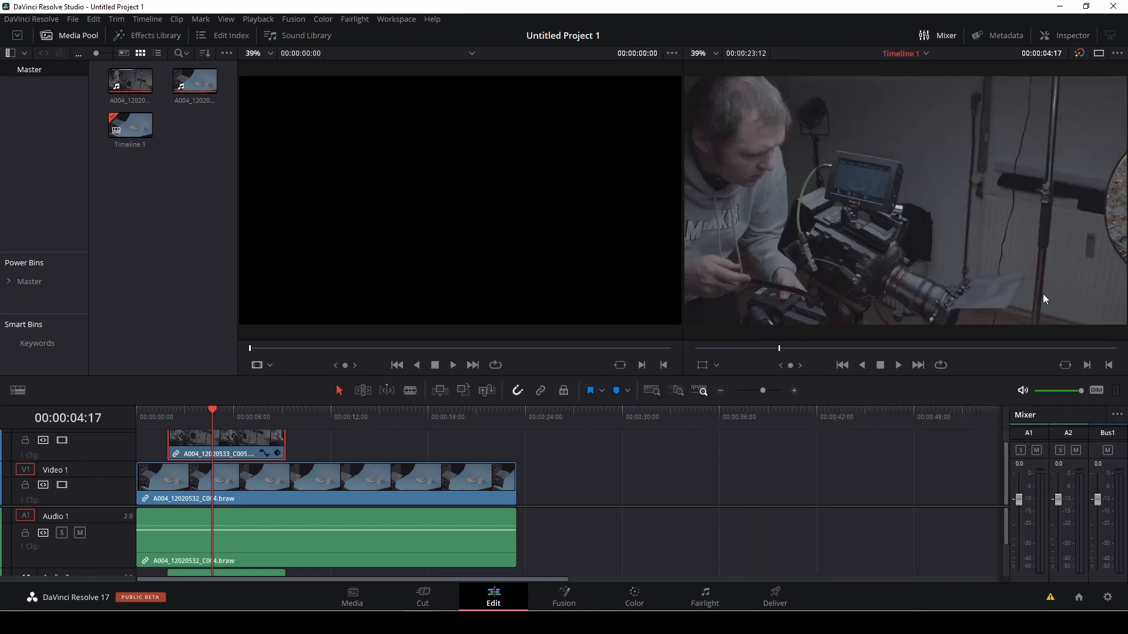
# Step: Review the timeline forward and in reverse, and preview the start of the donut-and-mug clip in the source viewer
pyautogui.click(881, 367)
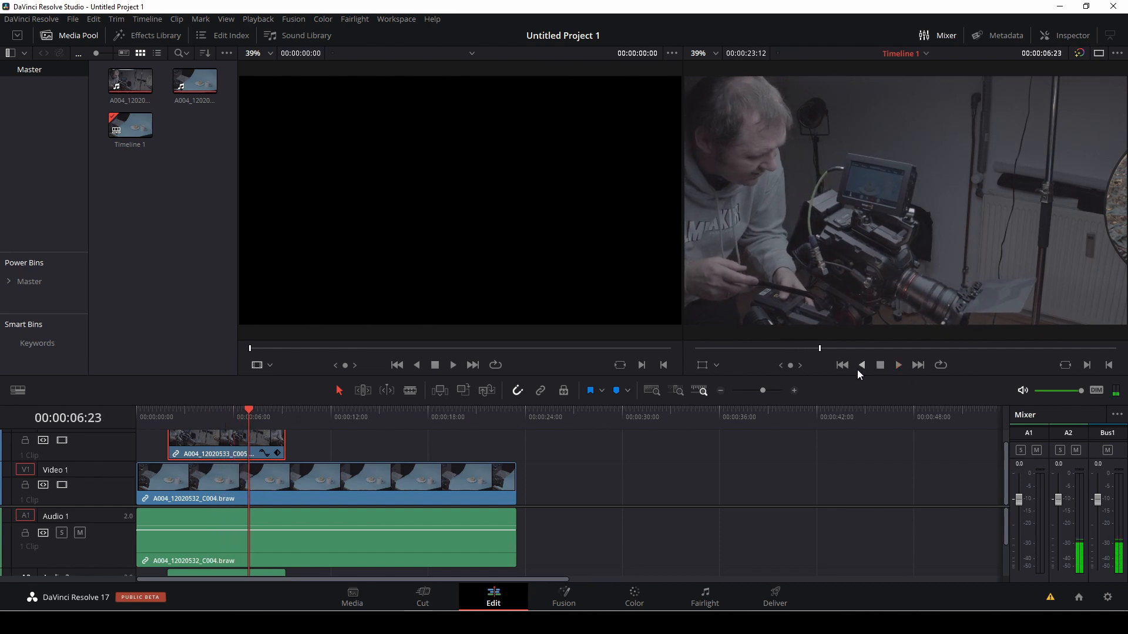
pyautogui.click(860, 368)
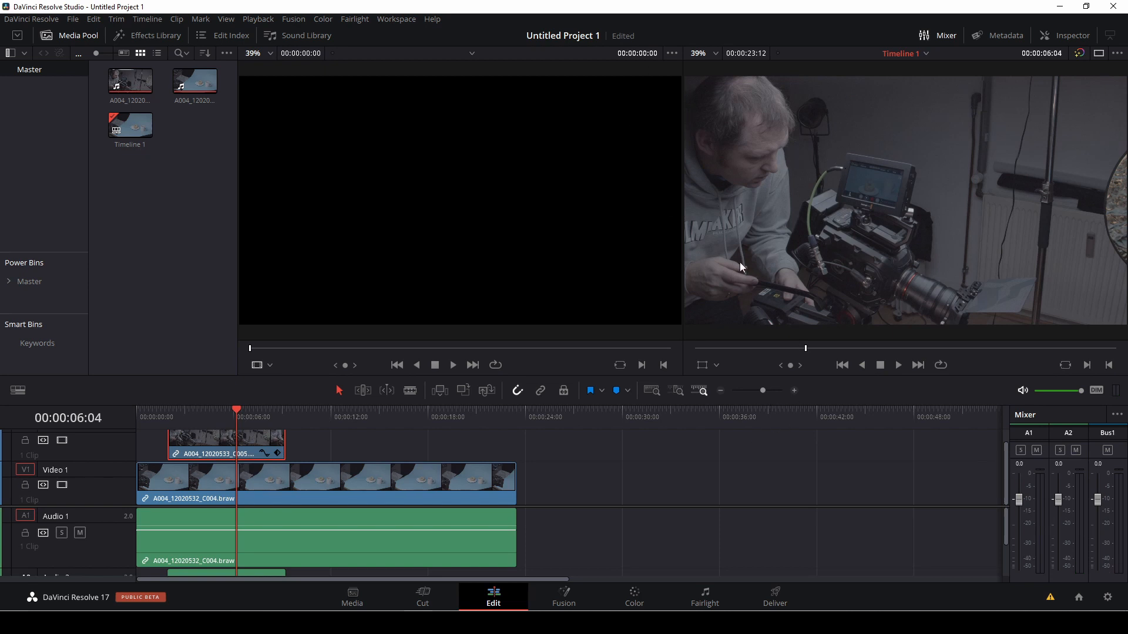
pyautogui.doubleClick(193, 81)
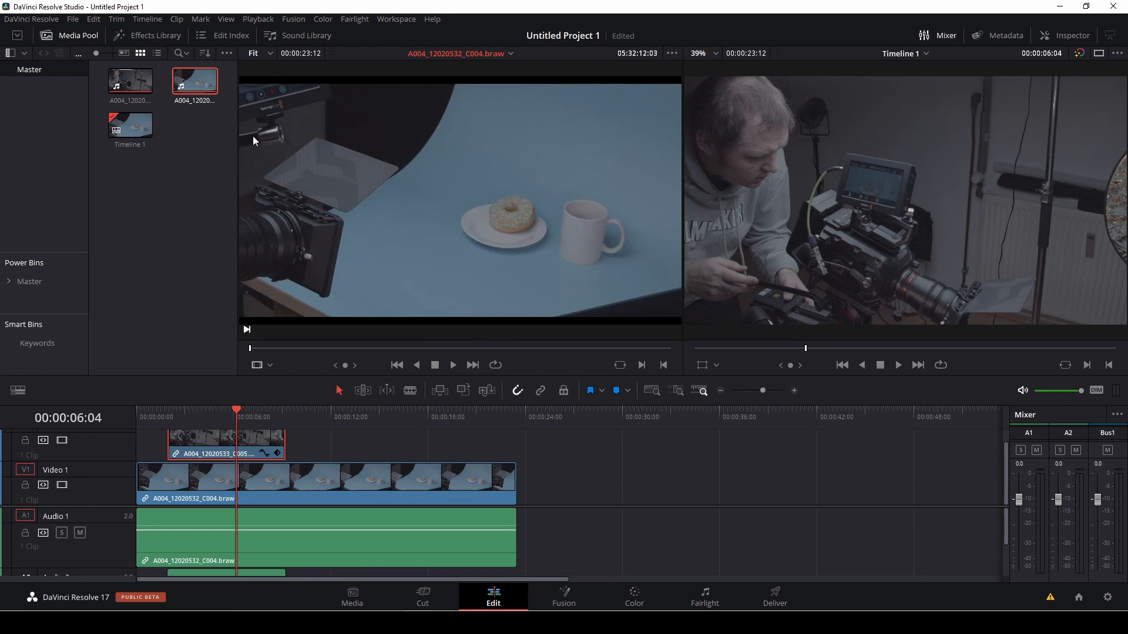
pyautogui.press('space')
pyautogui.press('space')
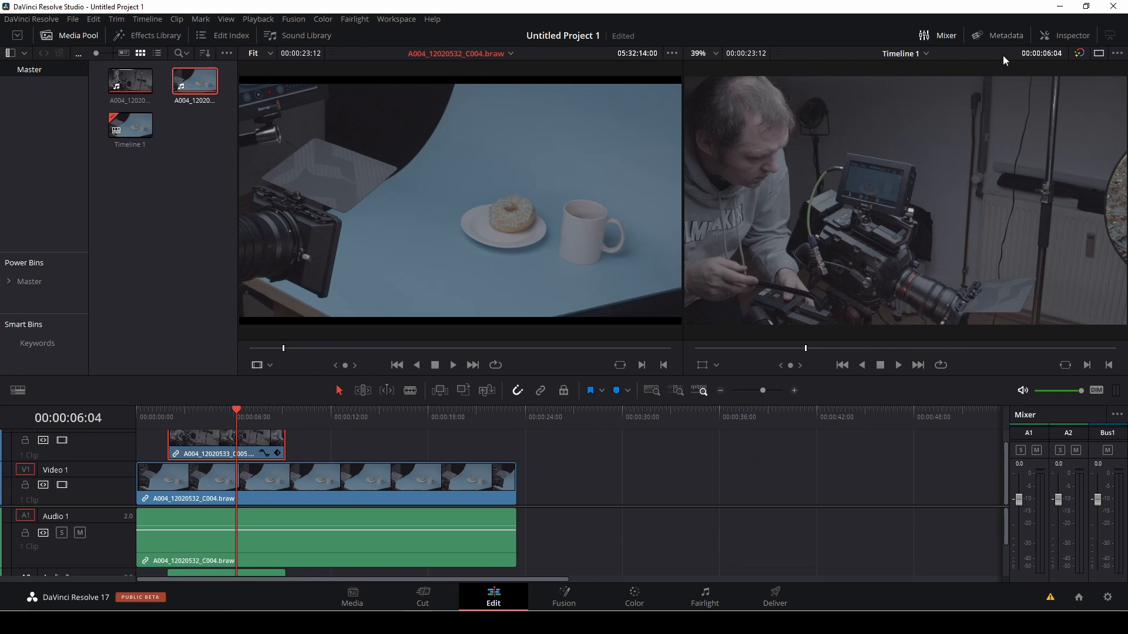
# Step: Examine the Mixer, Sound Library, Edit Index and Effects Library, and restore the half-height Media Pool layout
pyautogui.click(944, 37)
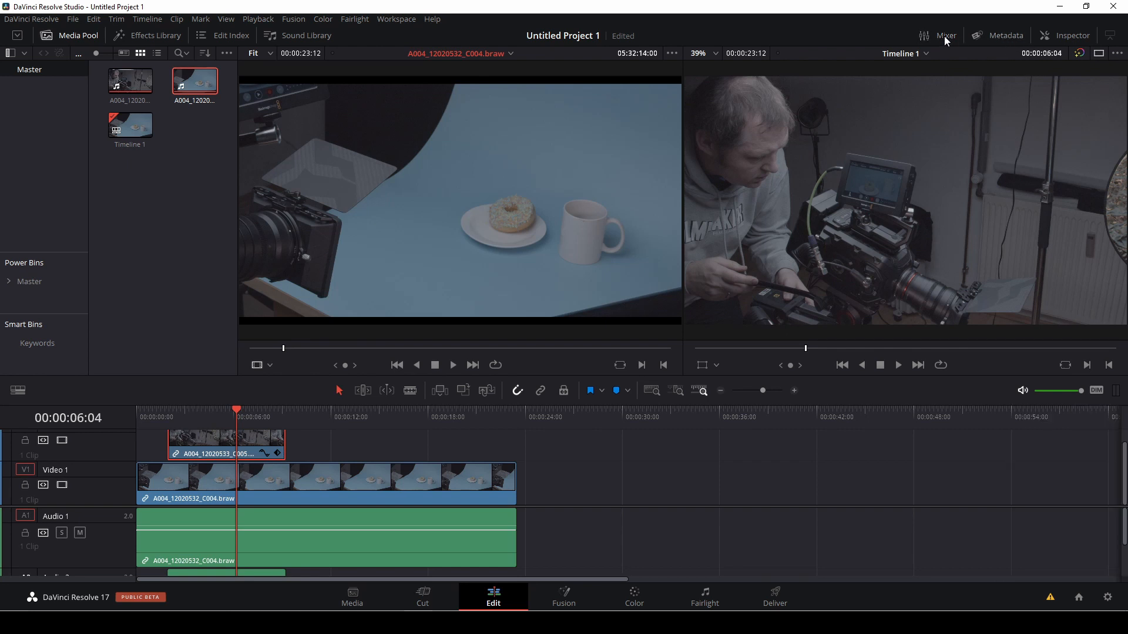
pyautogui.click(944, 36)
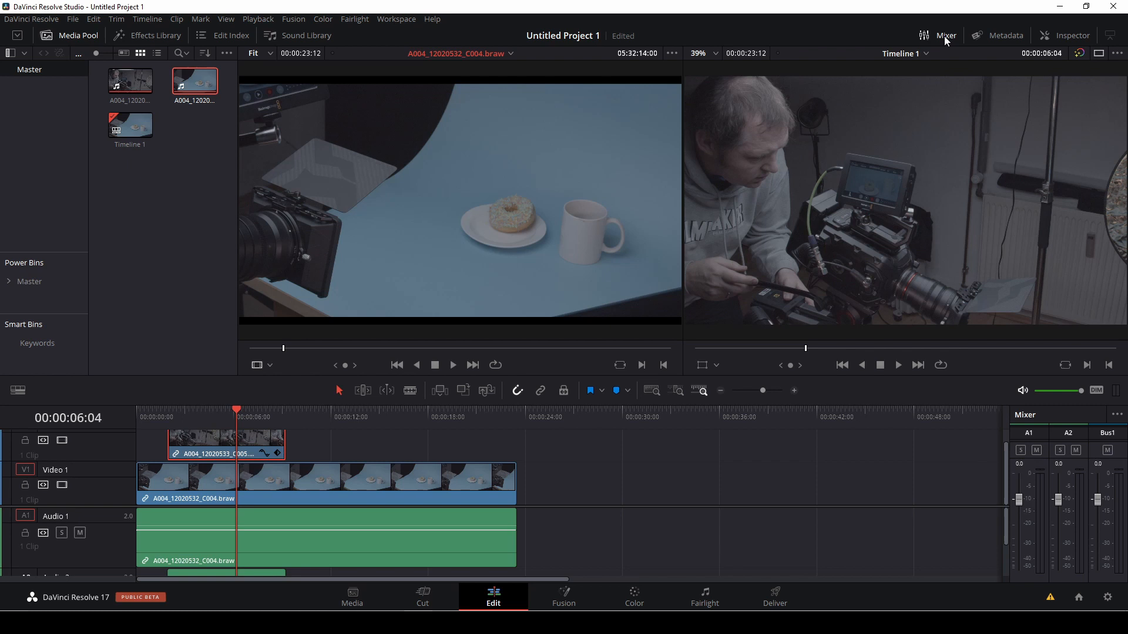
pyautogui.click(326, 38)
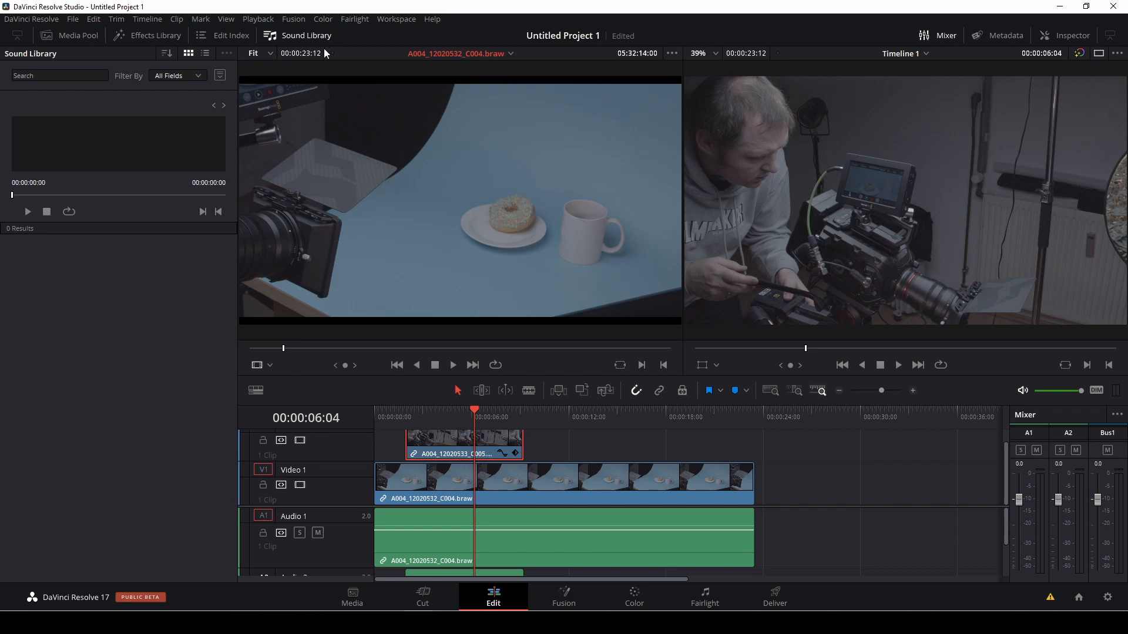
pyautogui.click(229, 36)
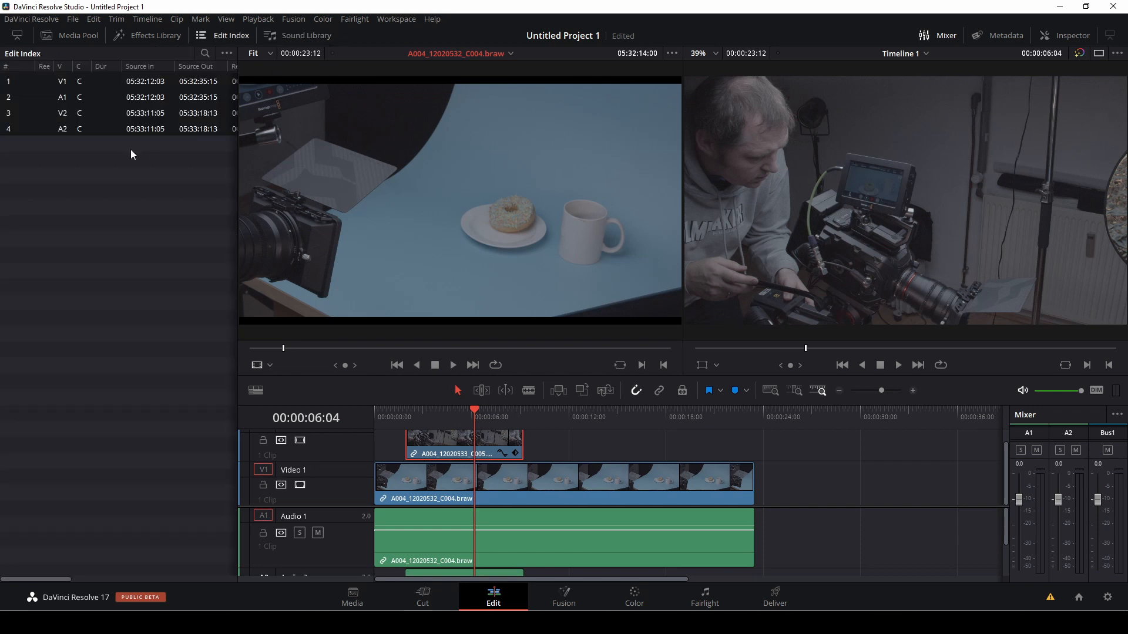
pyautogui.click(225, 38)
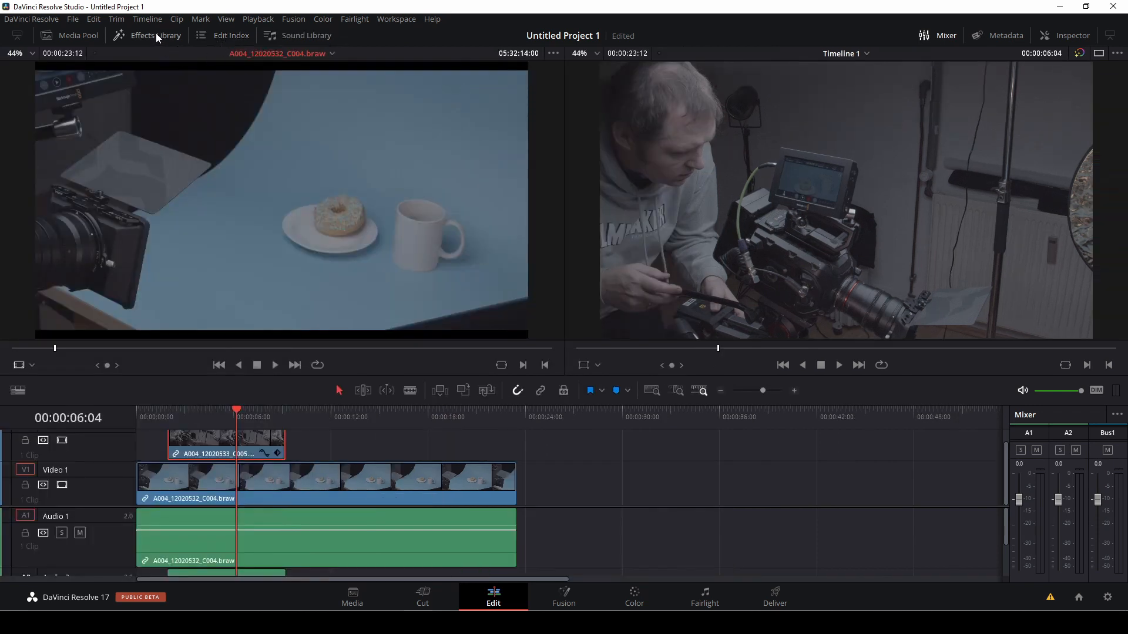
pyautogui.click(157, 35)
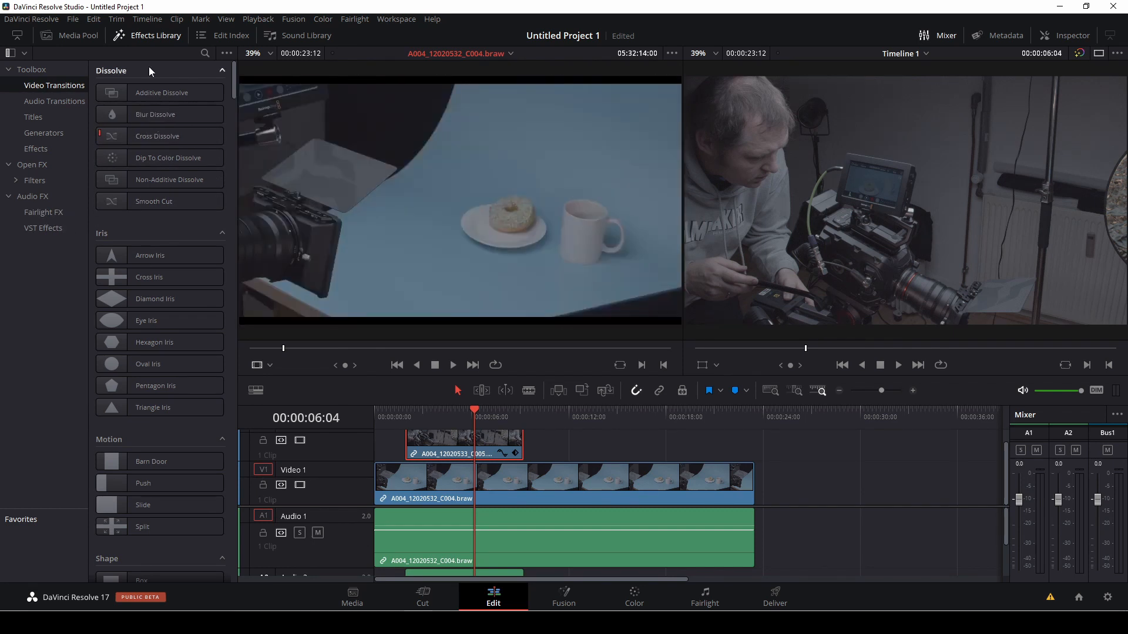
pyautogui.click(79, 34)
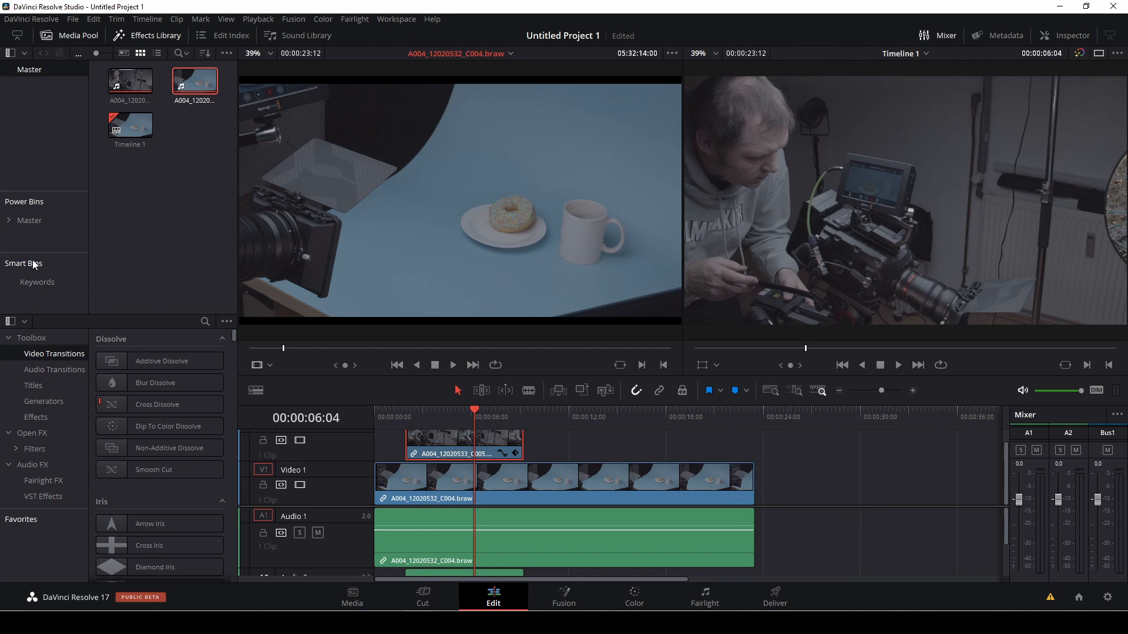
pyautogui.click(17, 36)
pyautogui.click(17, 36)
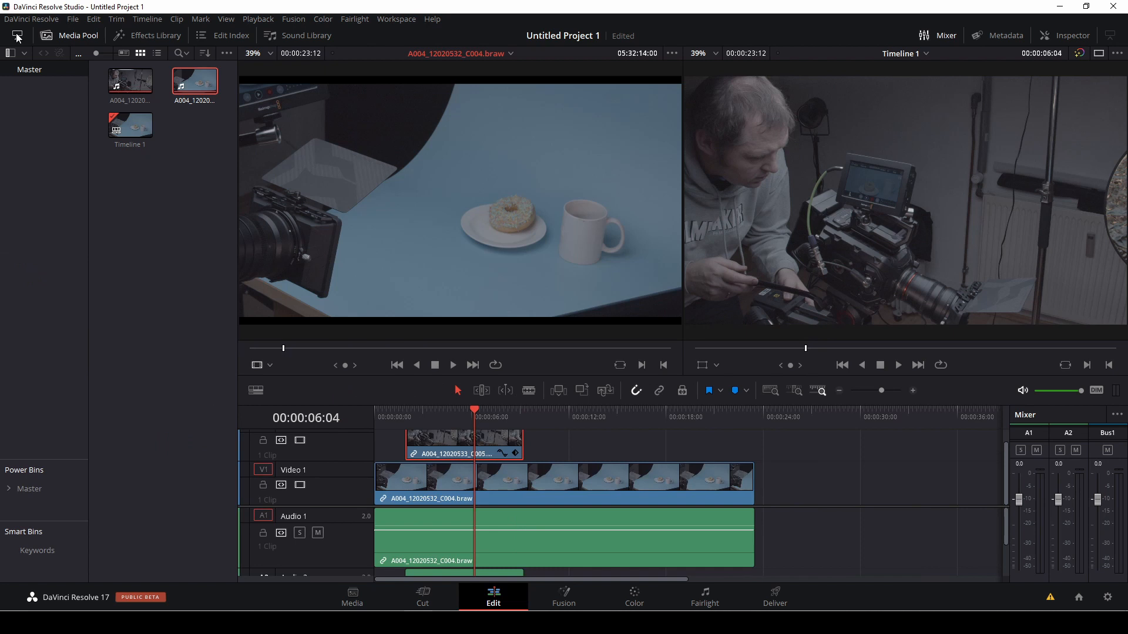
pyautogui.click(17, 36)
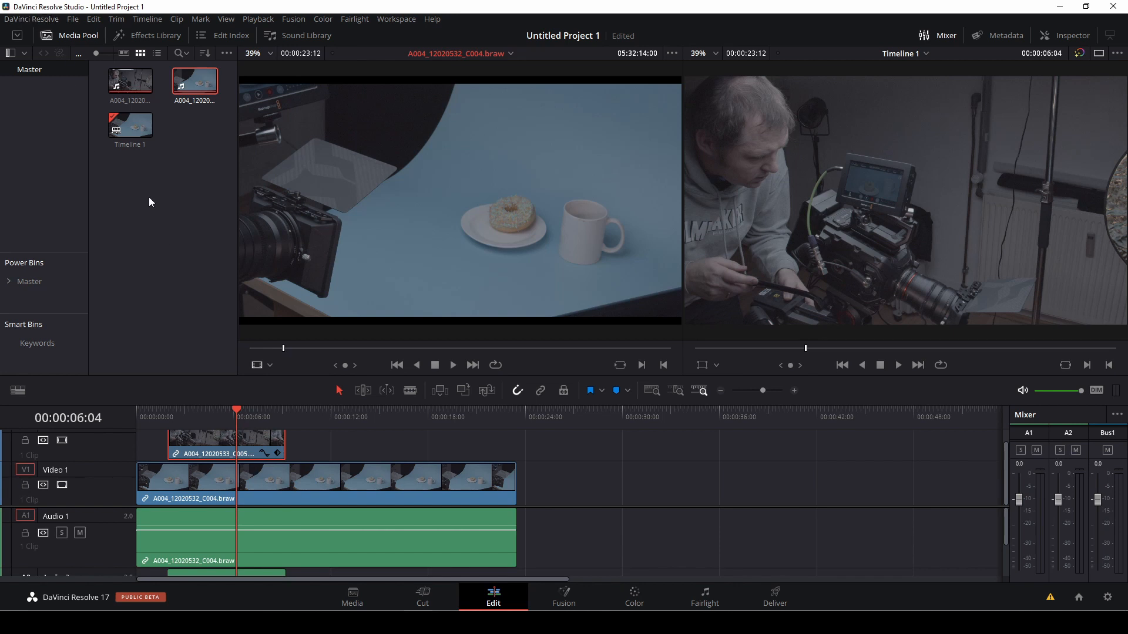
pyautogui.click(511, 440)
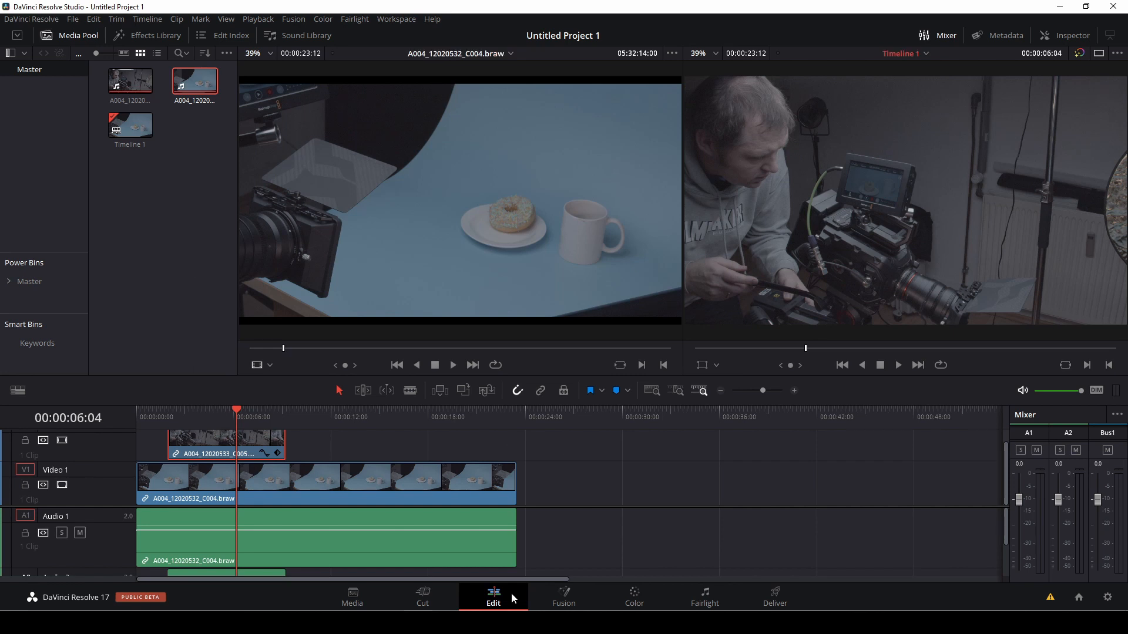
# Step: On the Fusion page, insert a Merge node between MediaIn1 and MediaOut1, and connect a new Text node placed above it
pyautogui.click(576, 597)
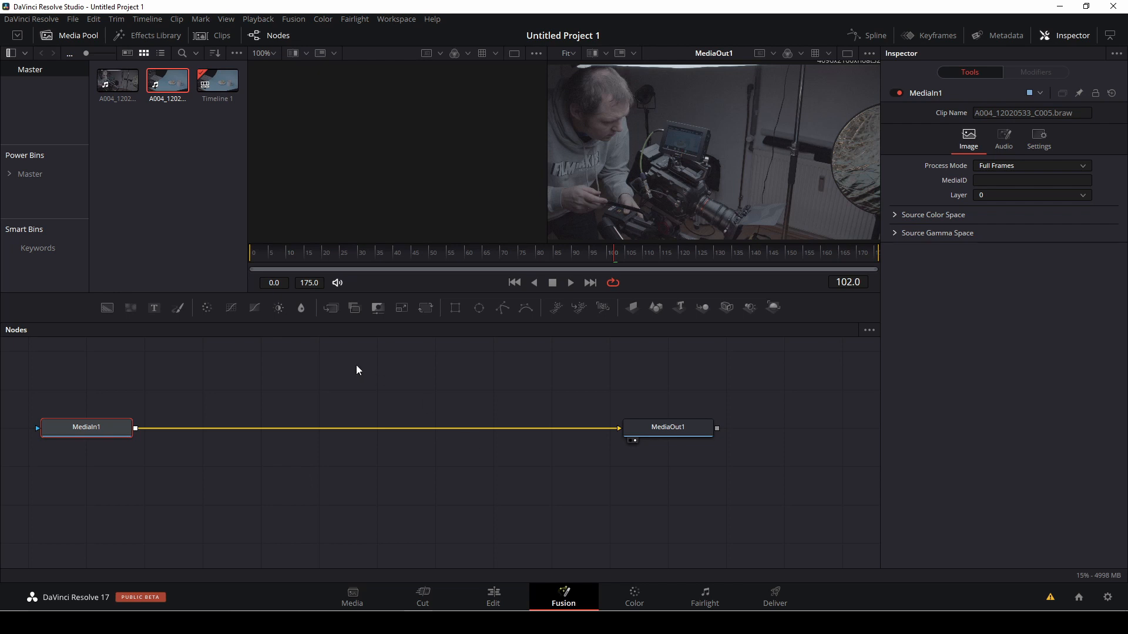
pyautogui.moveTo(154, 308); pyautogui.dragTo(329, 363)
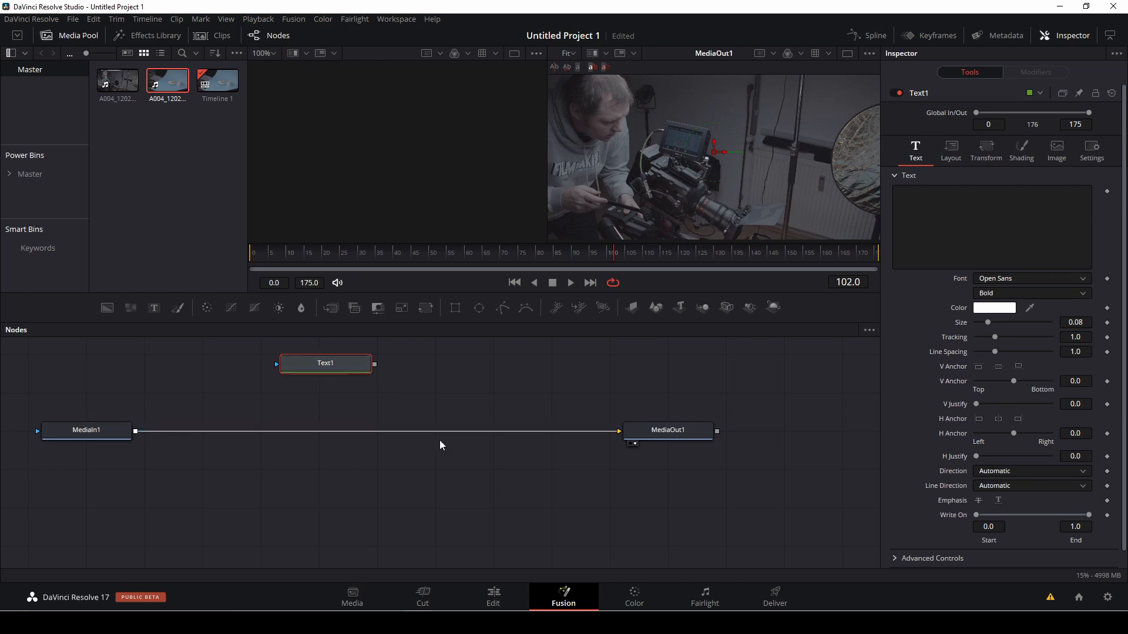
pyautogui.moveTo(327, 308); pyautogui.dragTo(352, 434)
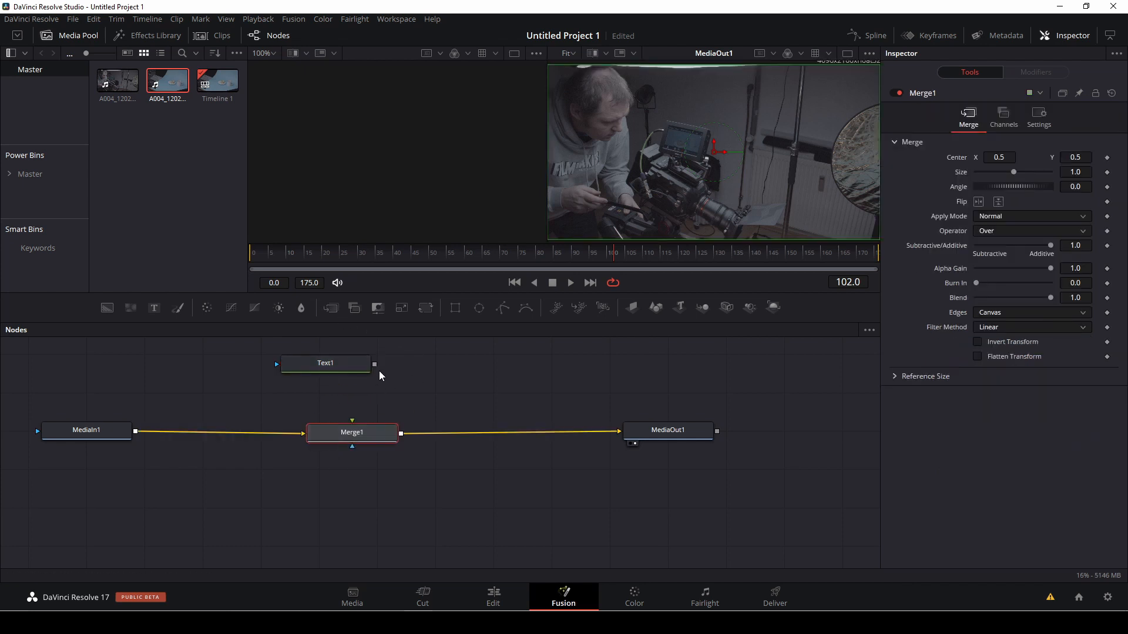
pyautogui.moveTo(375, 365); pyautogui.dragTo(360, 442)
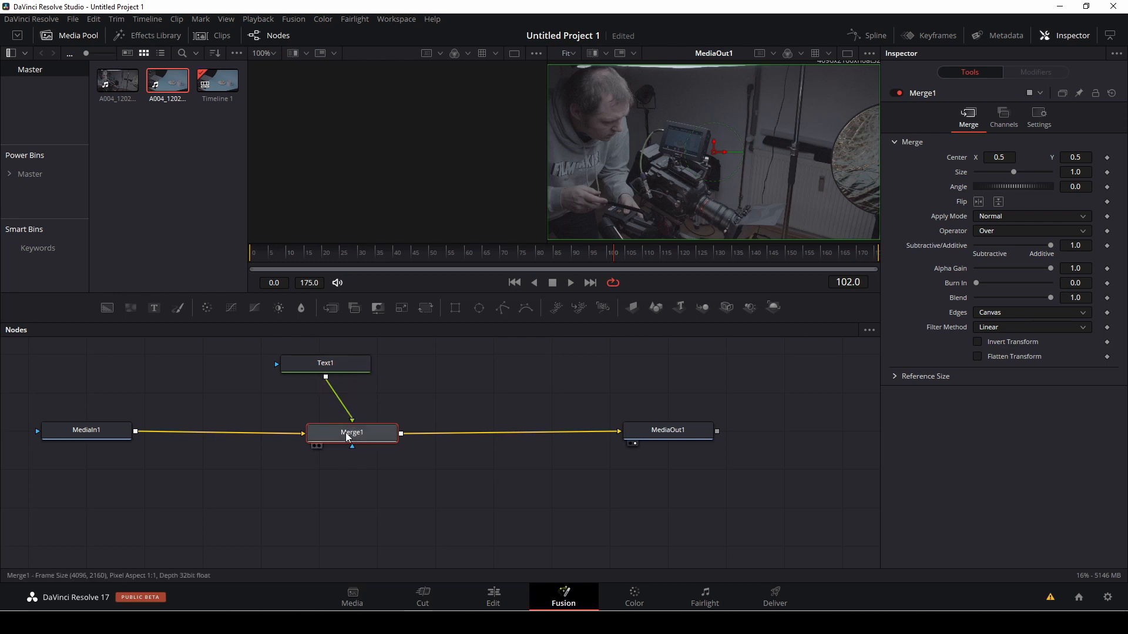
pyautogui.moveTo(341, 376); pyautogui.dragTo(364, 373)
pyautogui.click(364, 369)
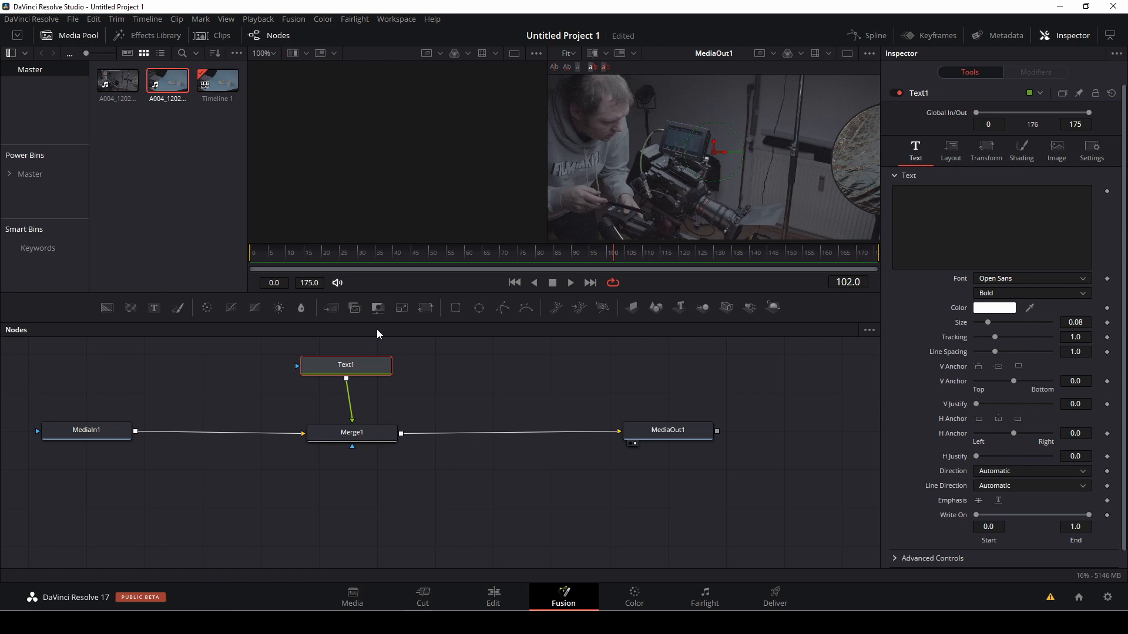
# Step: Show the Text1 node in the empty viewer and set its text to "fun"
pyautogui.moveTo(322, 365)
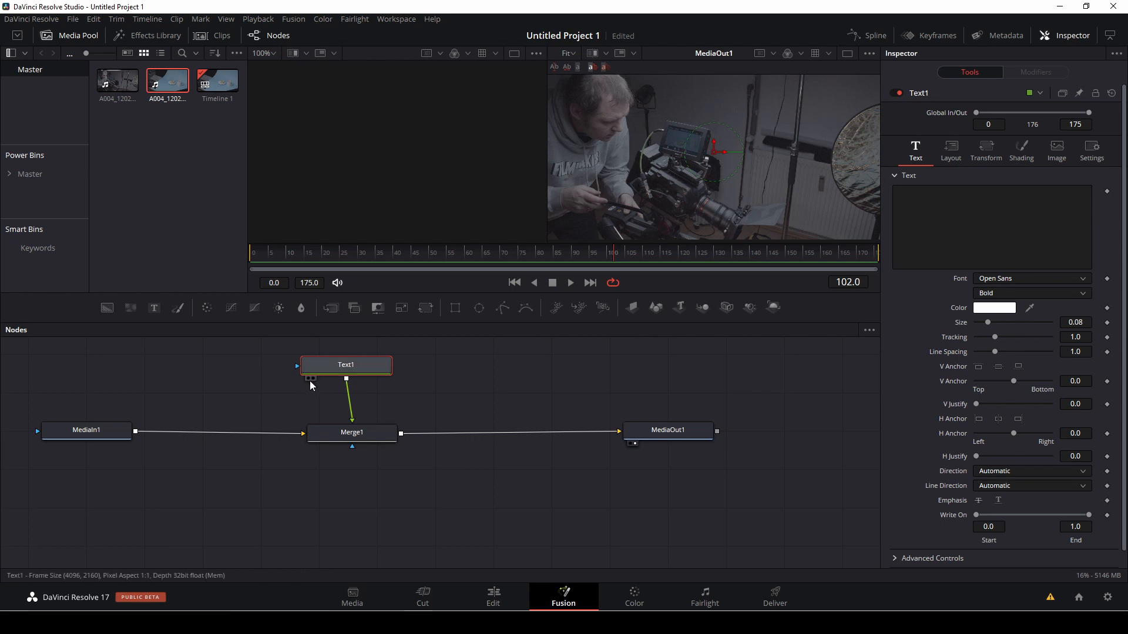
pyautogui.click(309, 379)
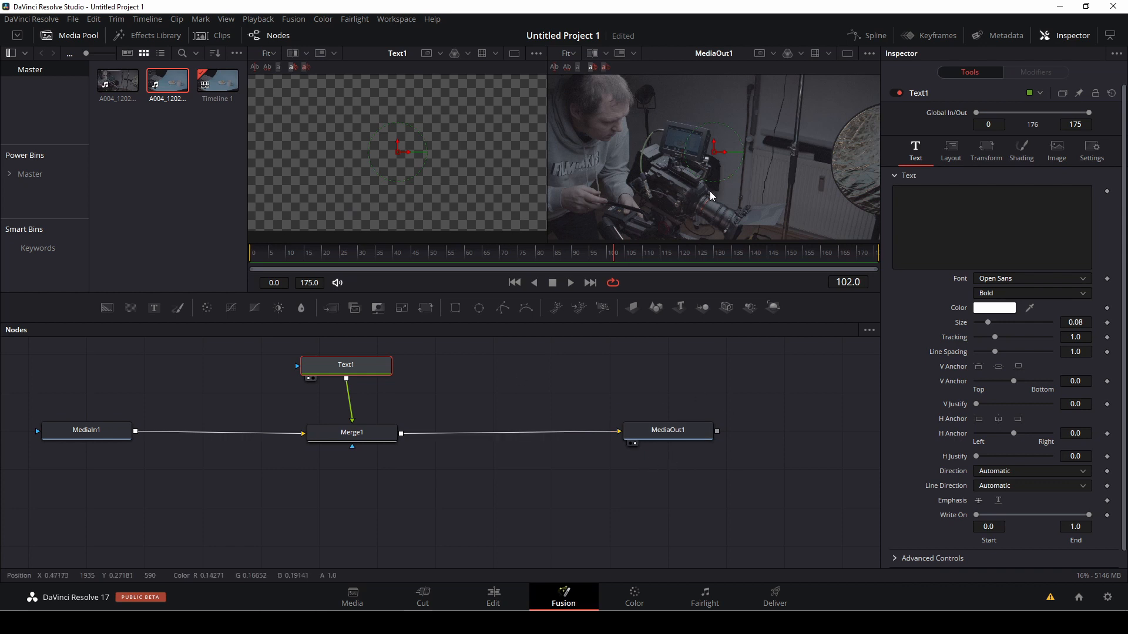
pyautogui.click(978, 207)
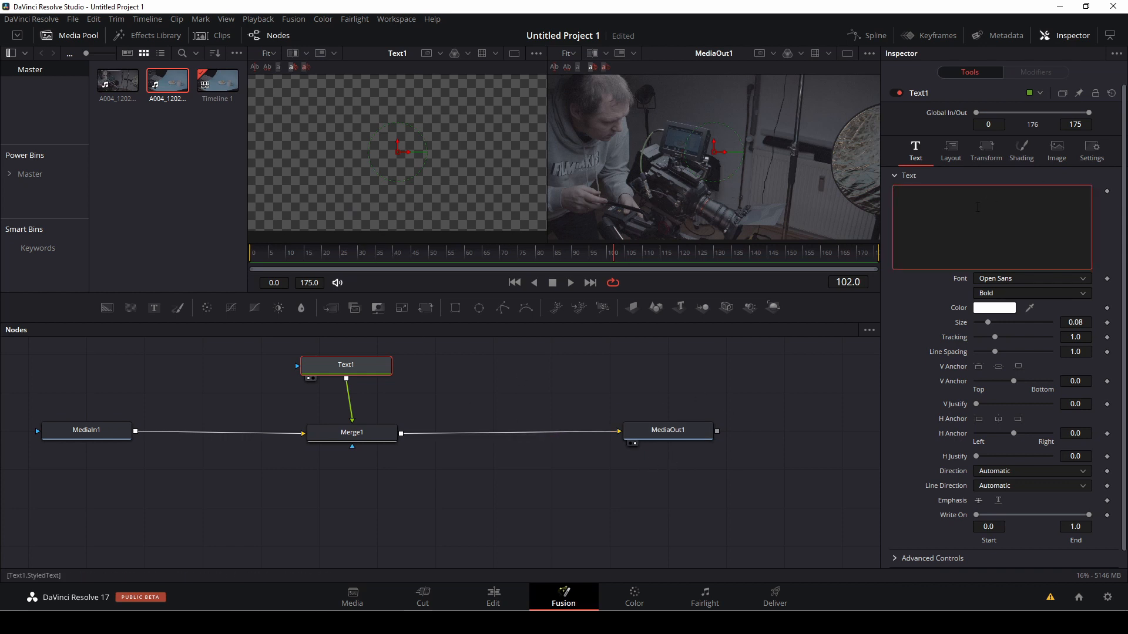
pyautogui.write('fun')
# Step: Open the Color page and examine the available scope types, keeping the Parade scope
pyautogui.click(635, 597)
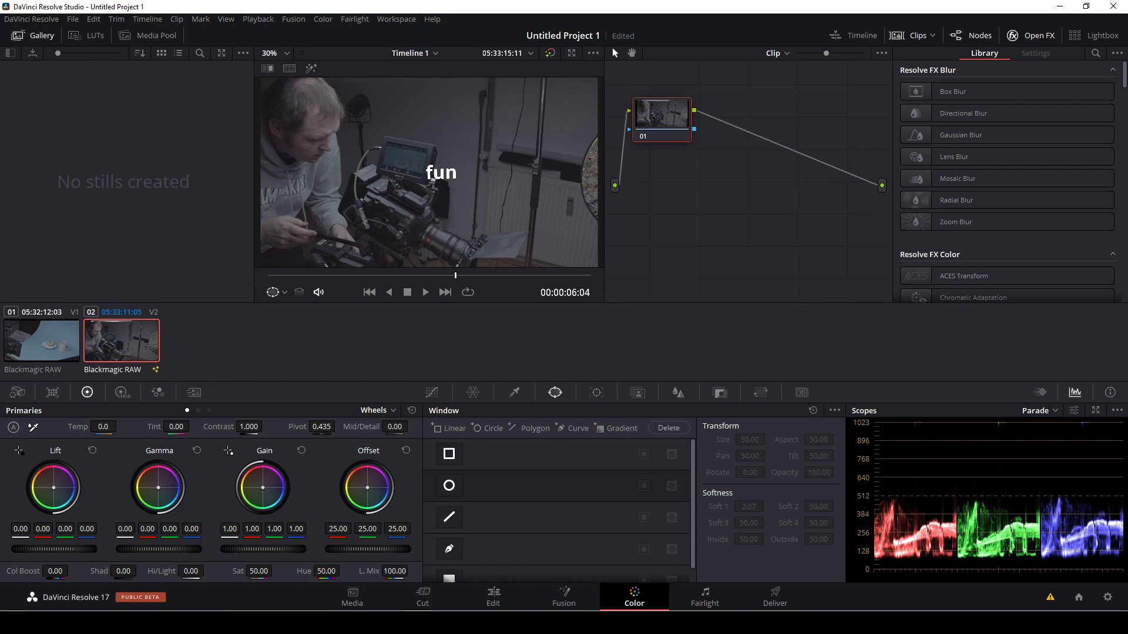
pyautogui.click(1056, 412)
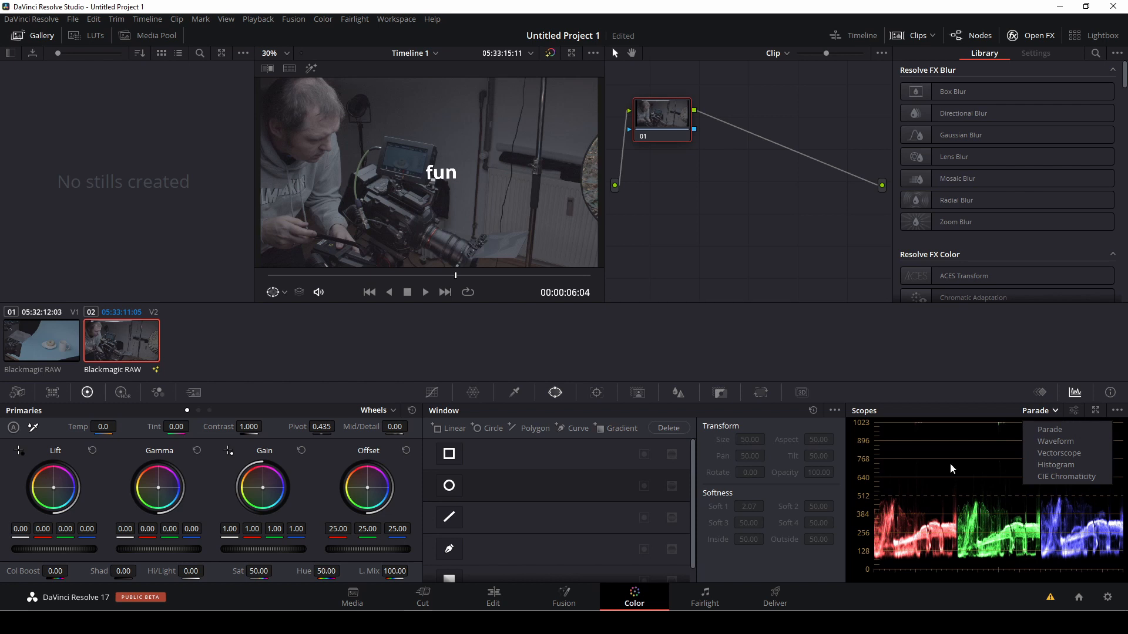
pyautogui.click(986, 421)
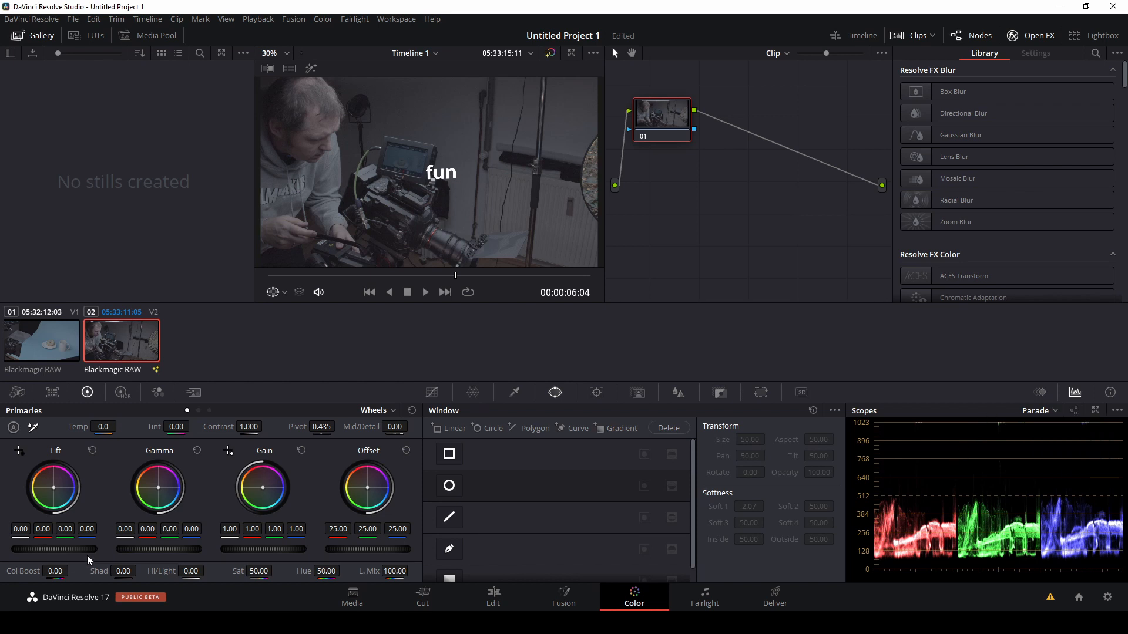
# Step: Grade the camera operator clip with Lift -0.03, Gamma 0.05, Gain 1.10, contrast 1.176, saturation 75, temperature 210, tint 10.50 and color boost 9.50
pyautogui.moveTo(91, 550); pyautogui.dragTo(76, 550)
pyautogui.moveTo(157, 551); pyautogui.dragTo(175, 551)
pyautogui.moveTo(252, 557); pyautogui.dragTo(268, 570)
pyautogui.moveTo(238, 429); pyautogui.dragTo(256, 428)
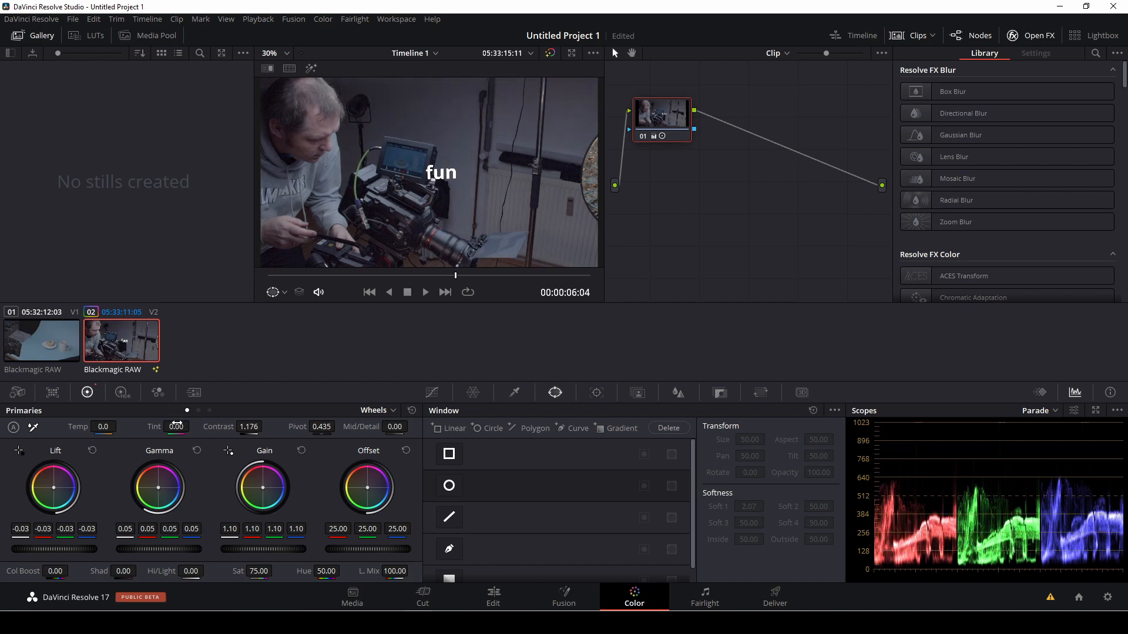
pyautogui.moveTo(105, 429); pyautogui.dragTo(171, 432)
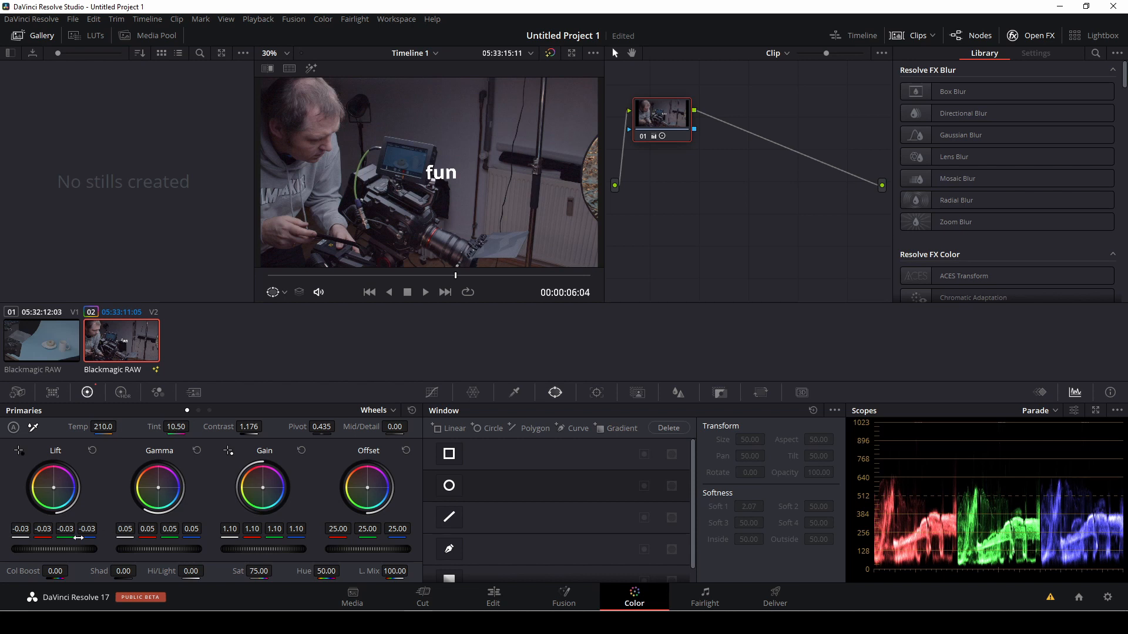
pyautogui.moveTo(56, 573); pyautogui.dragTo(71, 570)
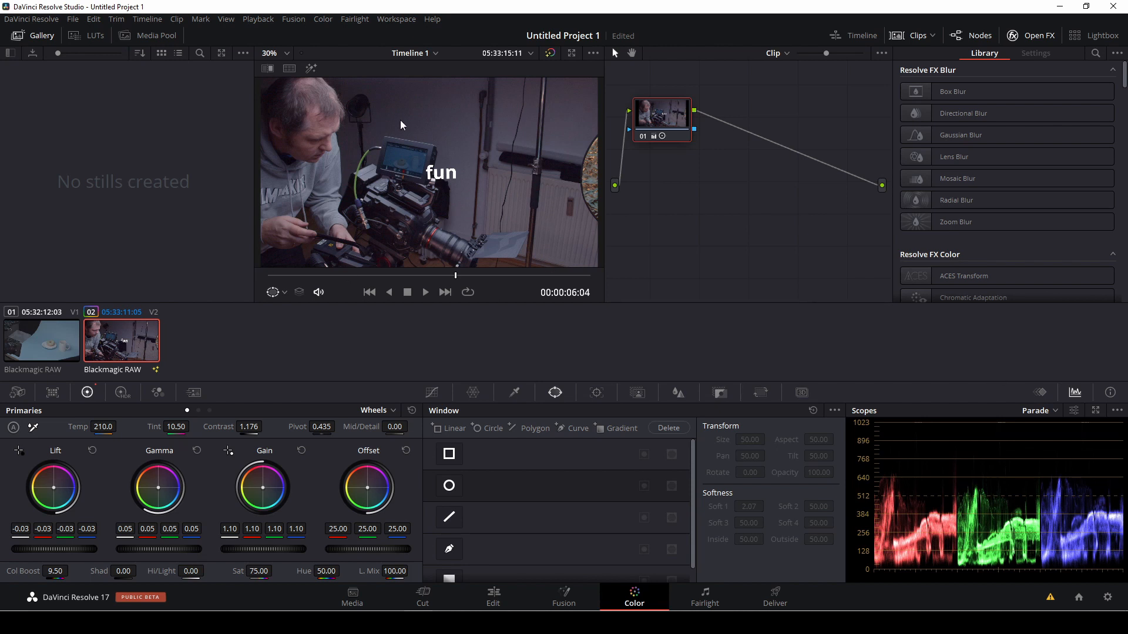
# Step: Compare the clip before and after grading by repeatedly bypassing and restoring the color grades and Fusion effects
pyautogui.click(550, 54)
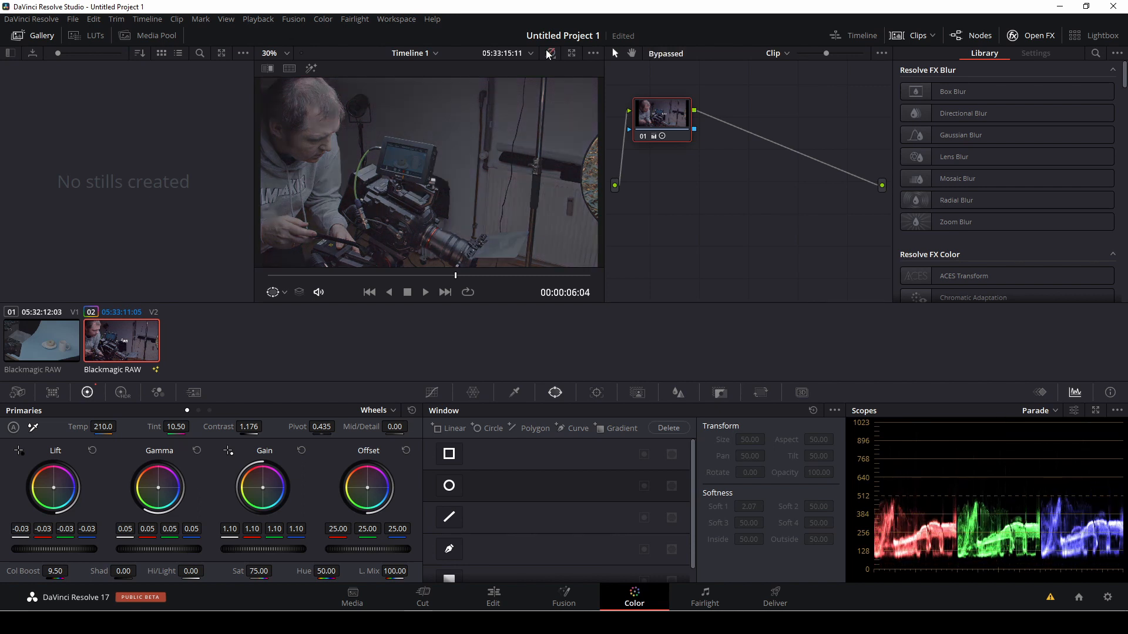
pyautogui.click(550, 53)
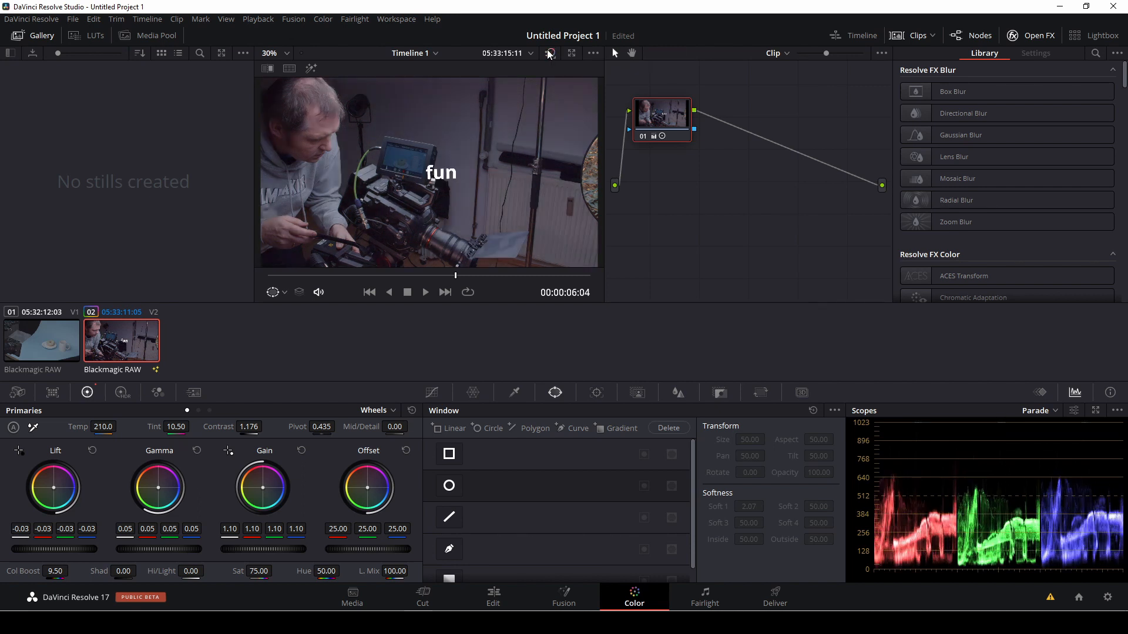
pyautogui.click(550, 54)
pyautogui.click(550, 53)
# Step: Examine the Curves, Color Warper, Qualifier, Window, Tracker, Magic Mask and Blur palettes, and temporarily hide the Open FX library
pyautogui.click(432, 392)
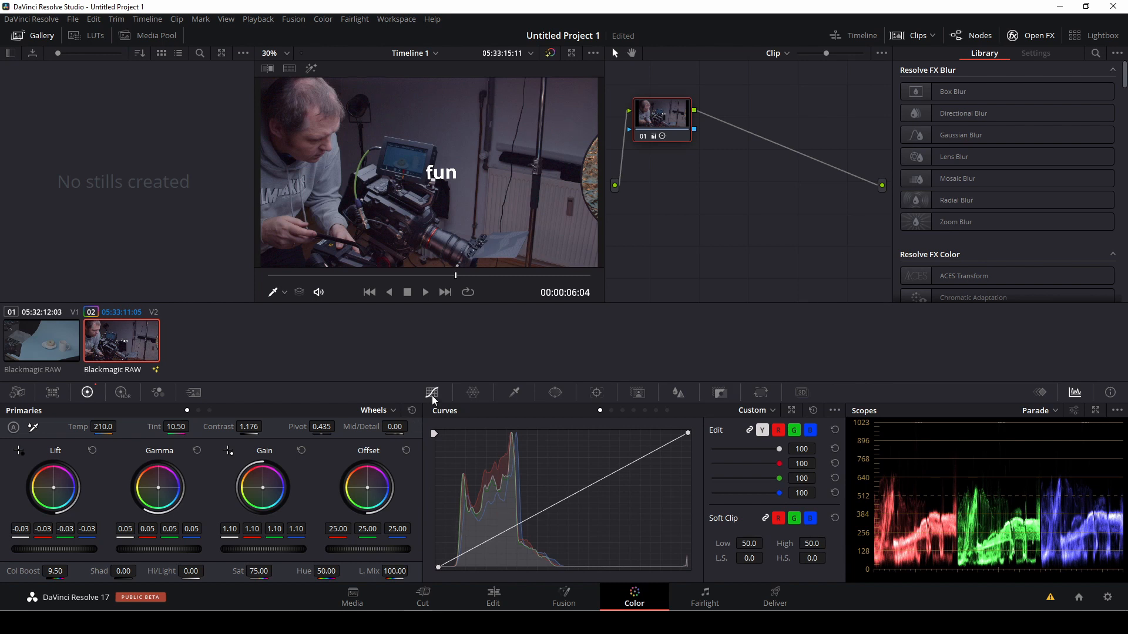
pyautogui.click(466, 393)
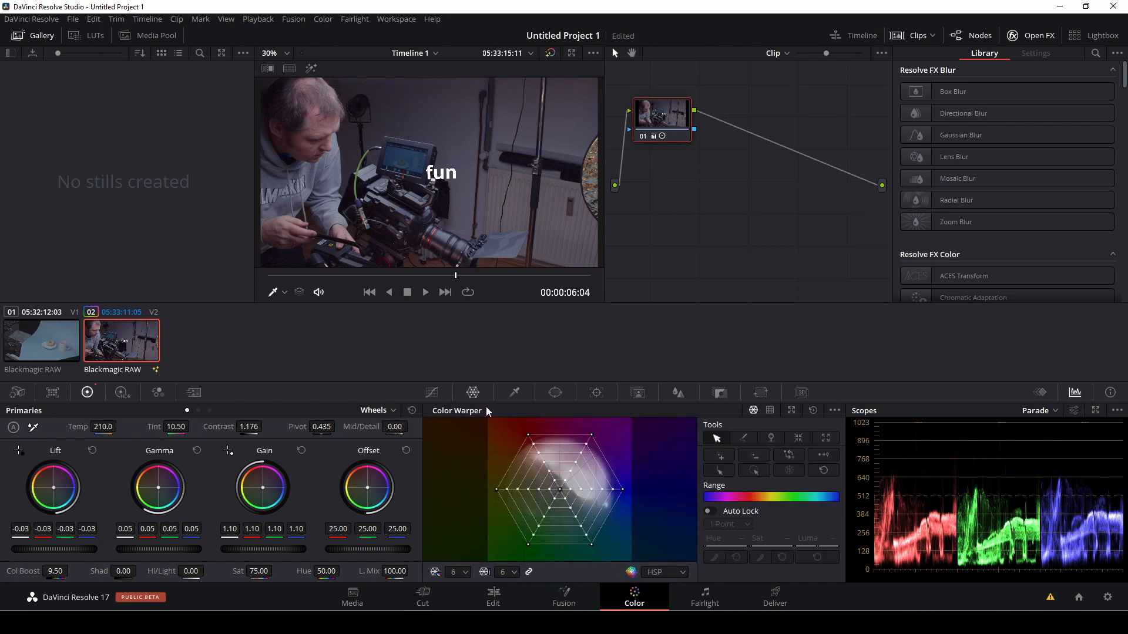
pyautogui.click(515, 393)
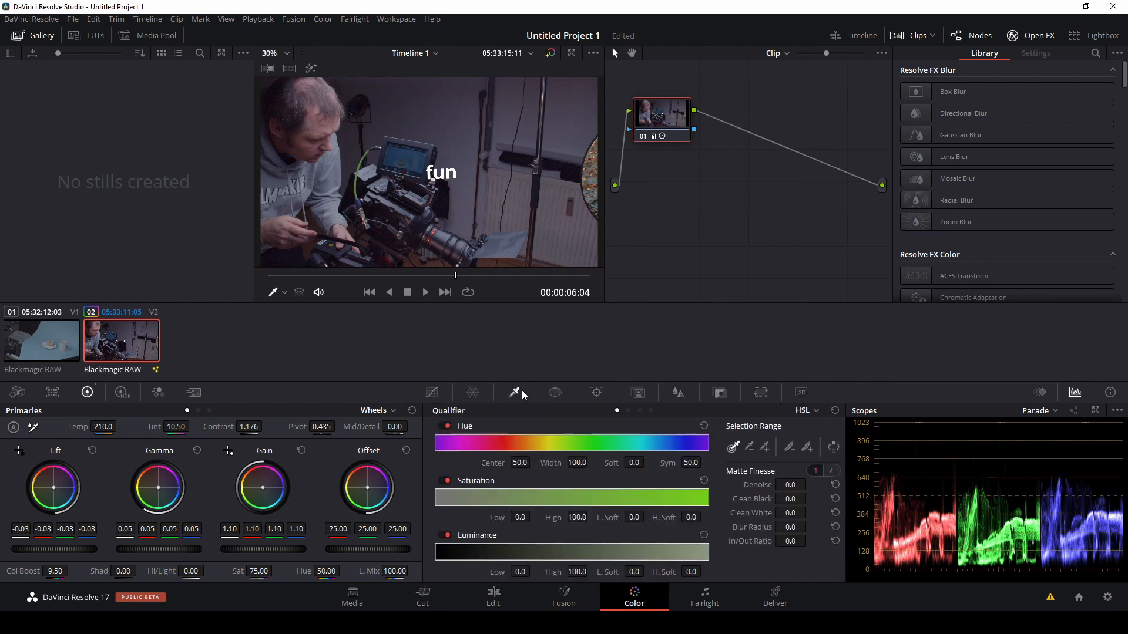
pyautogui.click(555, 393)
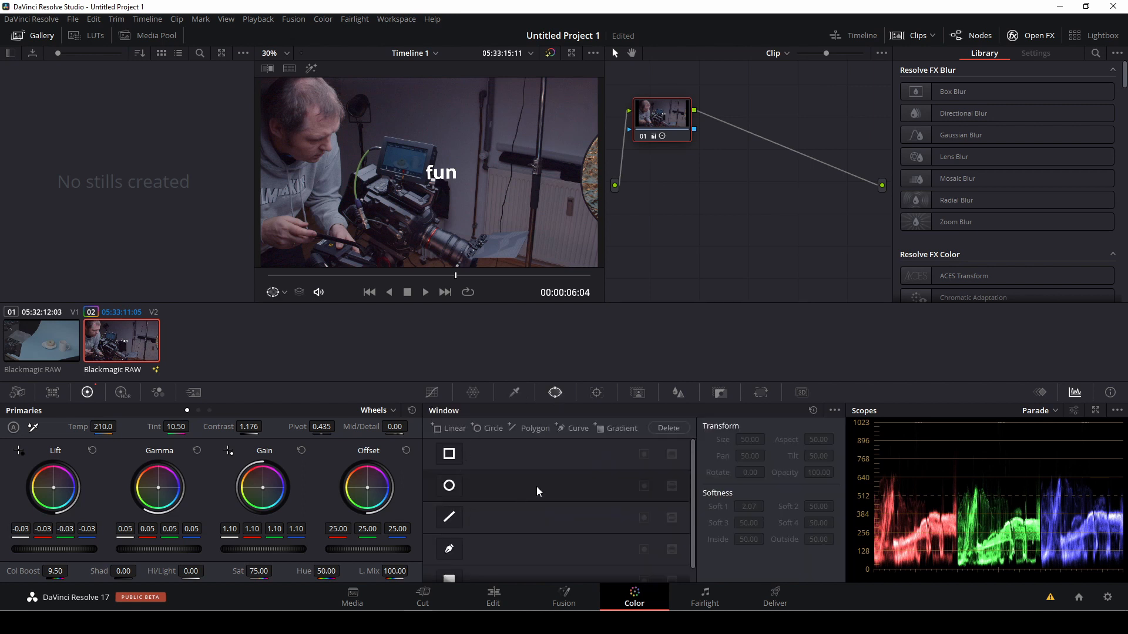
pyautogui.click(597, 393)
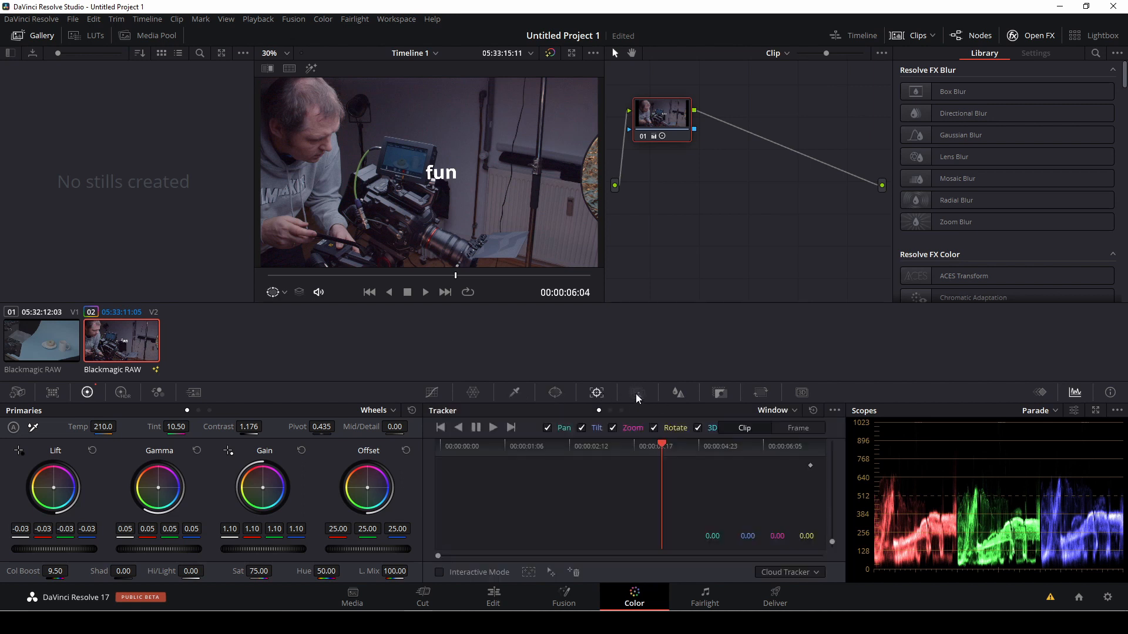
pyautogui.click(638, 393)
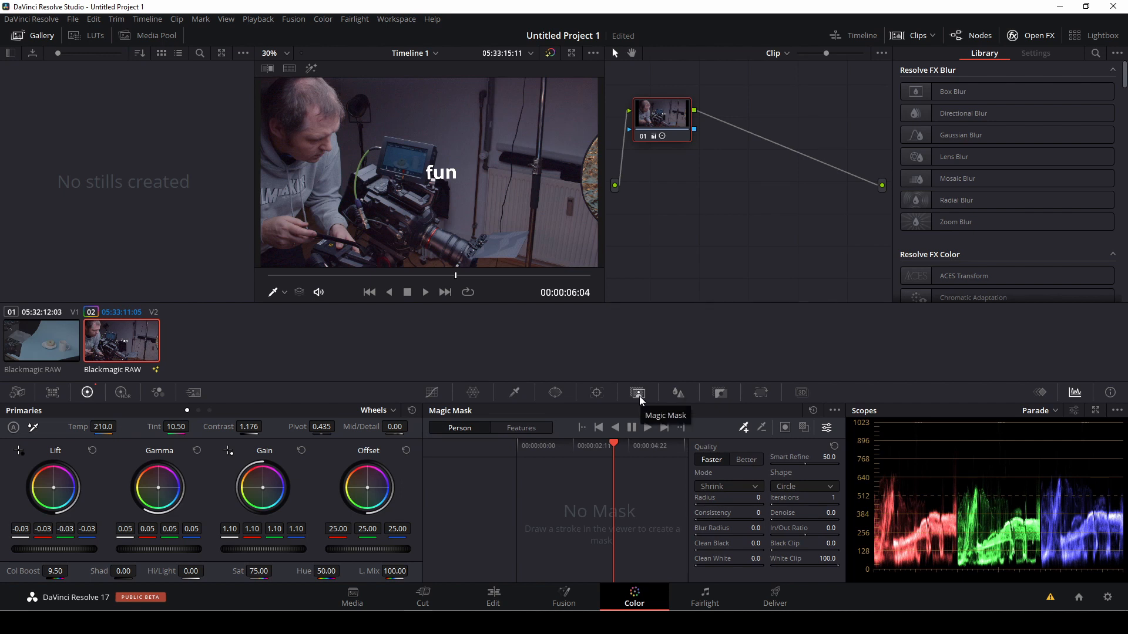
pyautogui.click(678, 393)
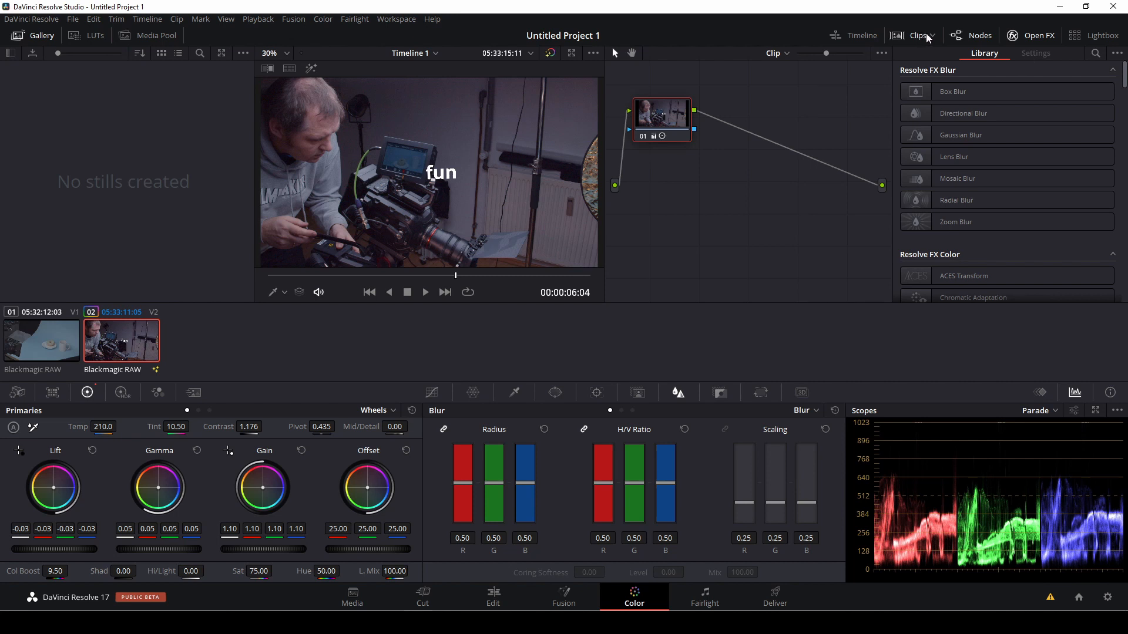
pyautogui.click(1029, 39)
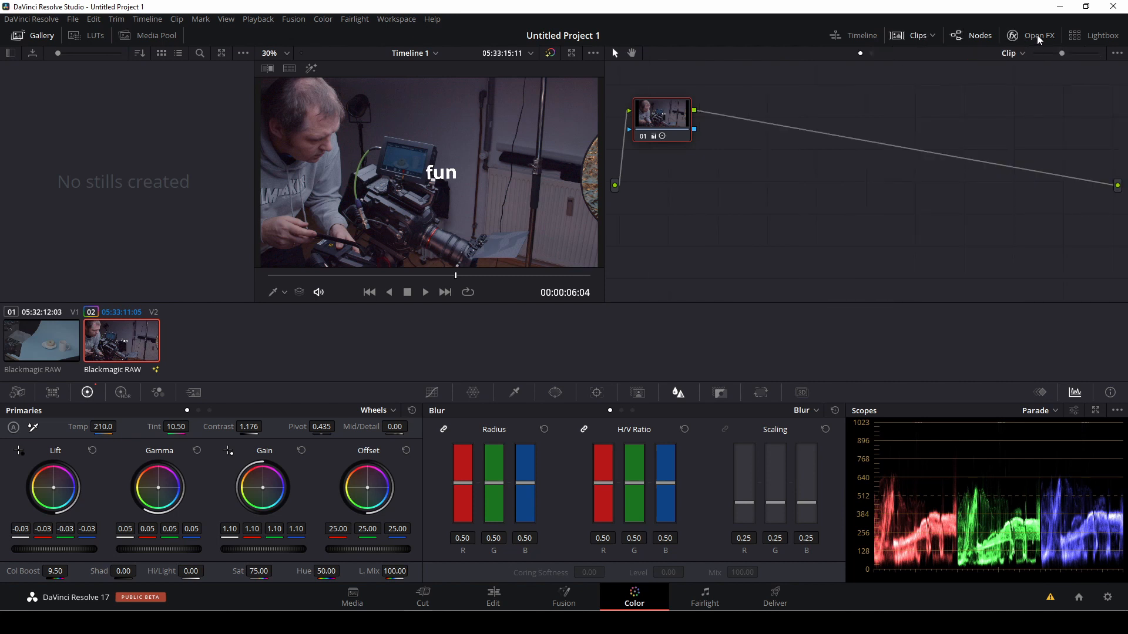
pyautogui.click(1037, 37)
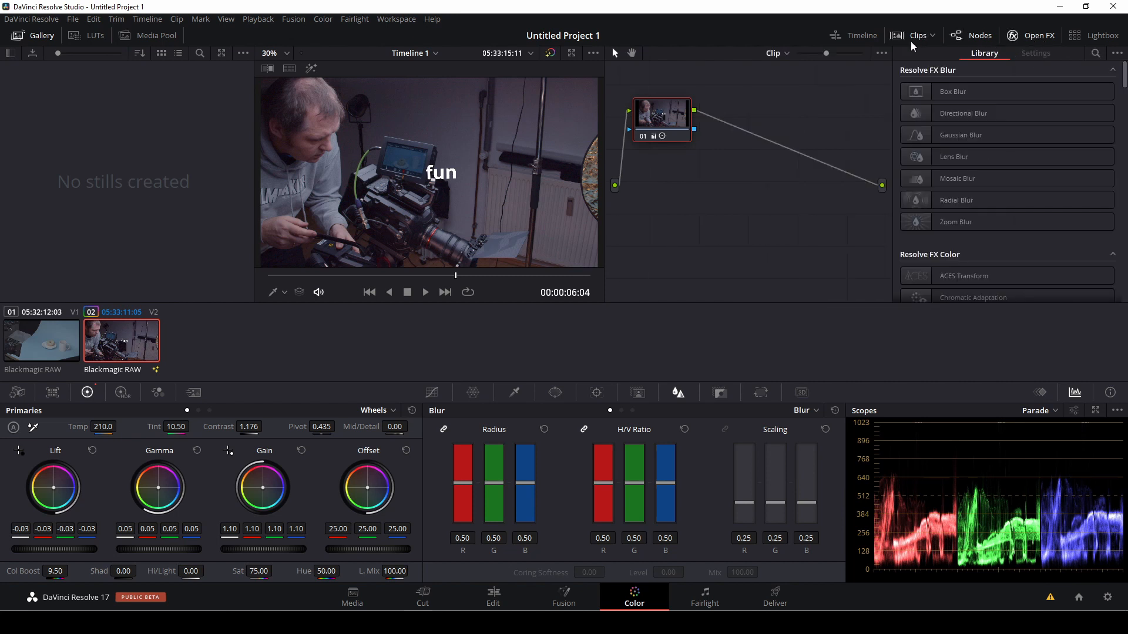
# Step: Move node 01 slightly down, add a serial node after it, and space the two nodes slightly further apart
pyautogui.moveTo(672, 132); pyautogui.dragTo(671, 151)
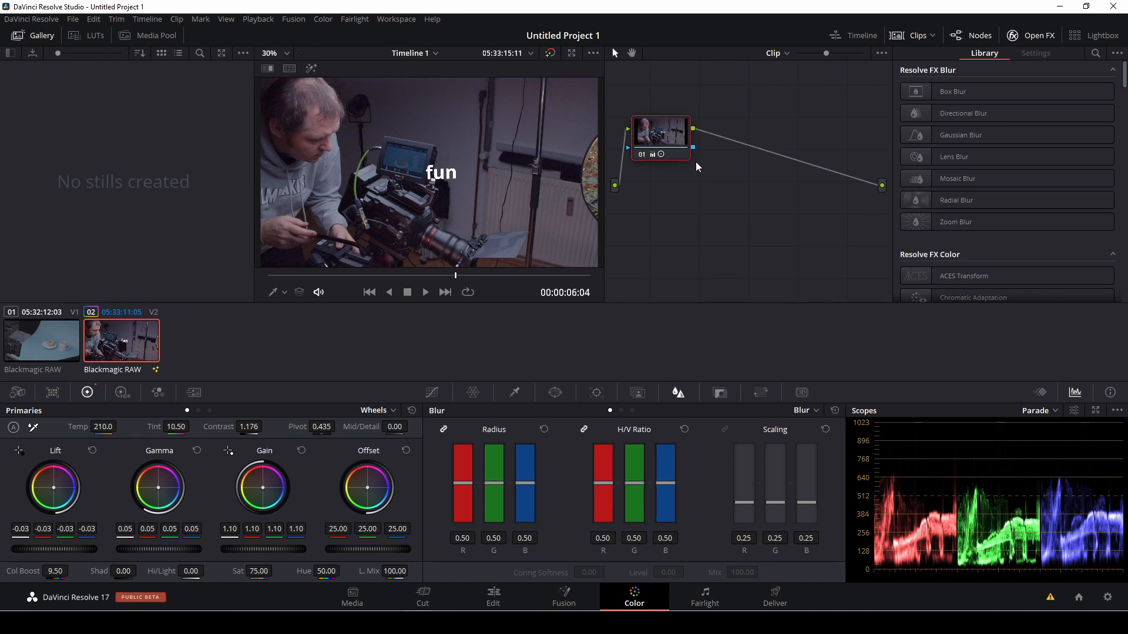
pyautogui.hotkey('alt', 's')
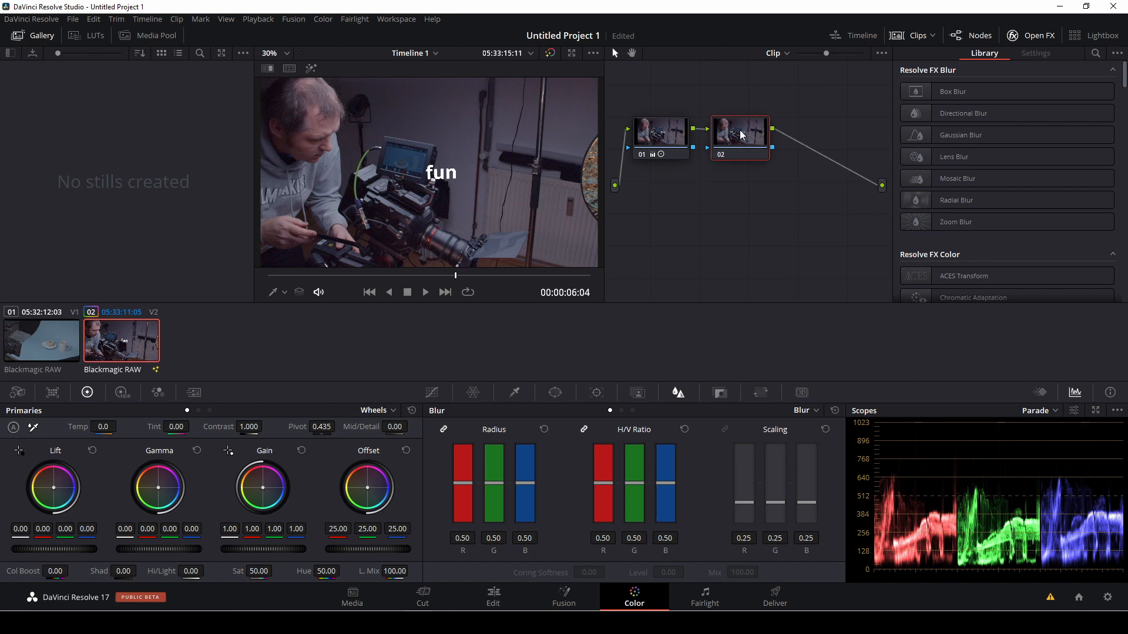
pyautogui.moveTo(740, 135); pyautogui.dragTo(751, 135)
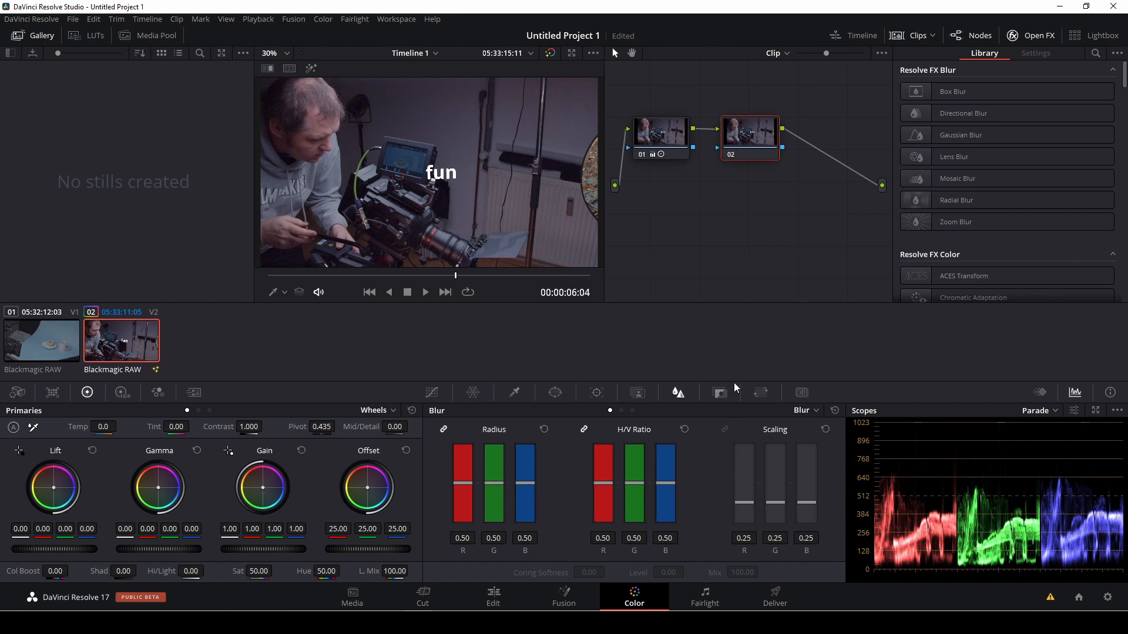
# Step: View the Fairlight page, and on the Deliver page load the YouTube 1080p render preset and review its export and upload settings
pyautogui.click(705, 598)
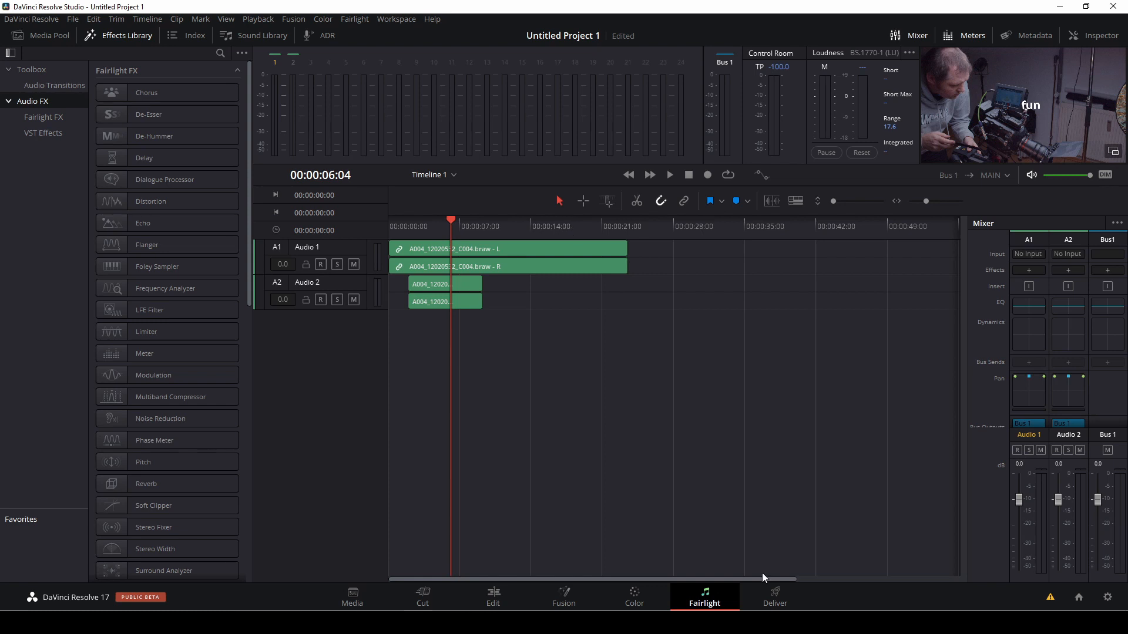
pyautogui.click(774, 596)
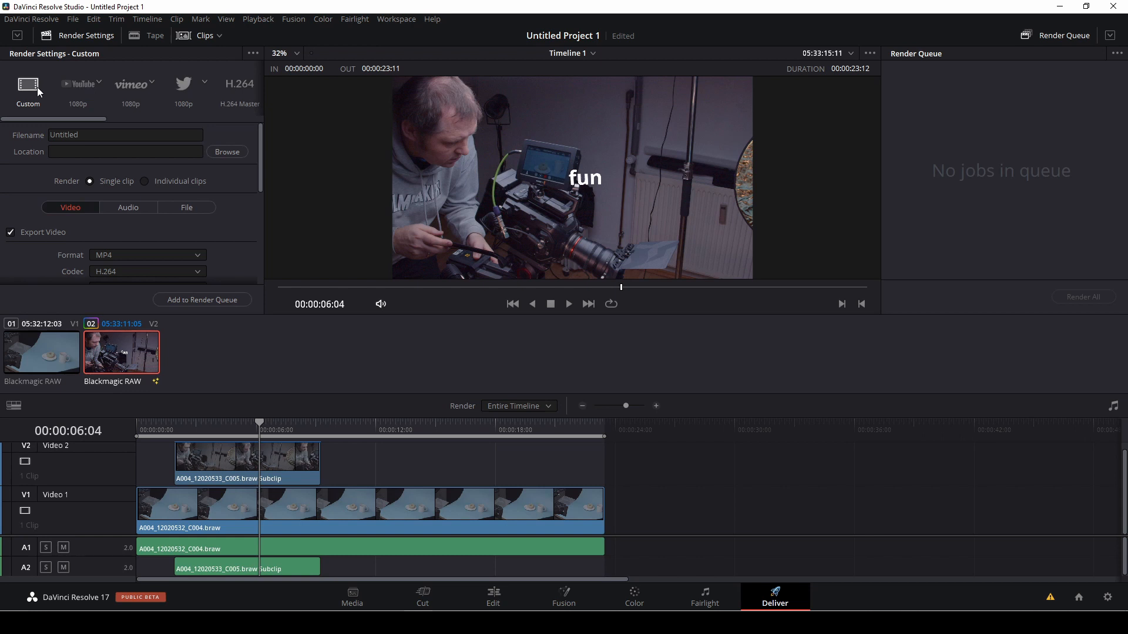
pyautogui.click(68, 84)
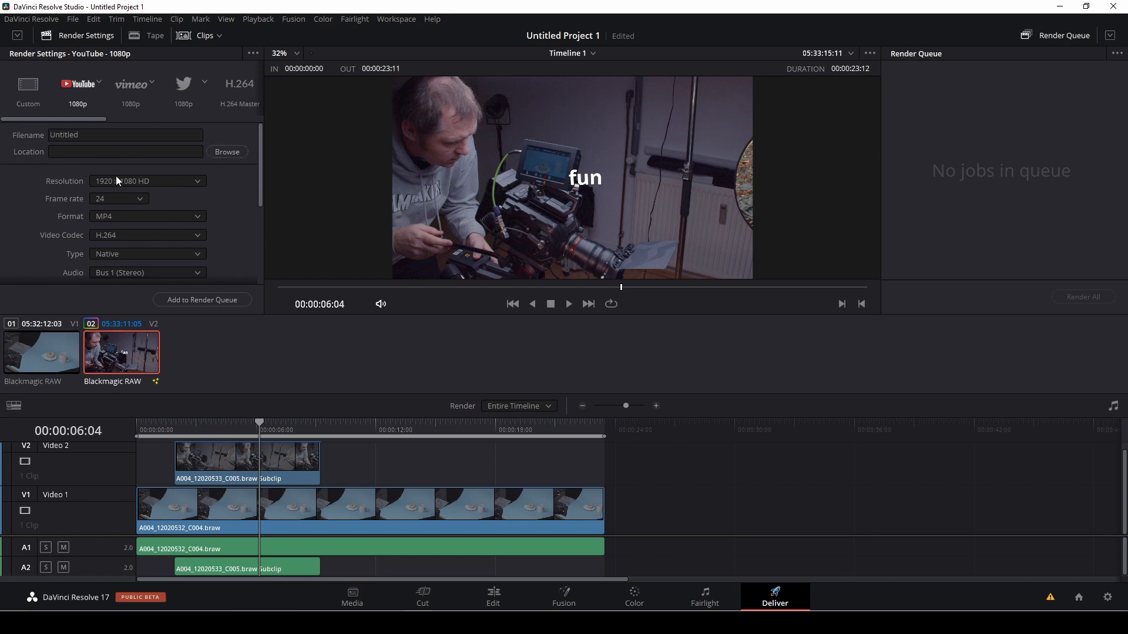
pyautogui.scroll(-4, 152, 216)
pyautogui.scroll(4, 151, 215)
pyautogui.scroll(-4, 152, 215)
pyautogui.click(152, 218)
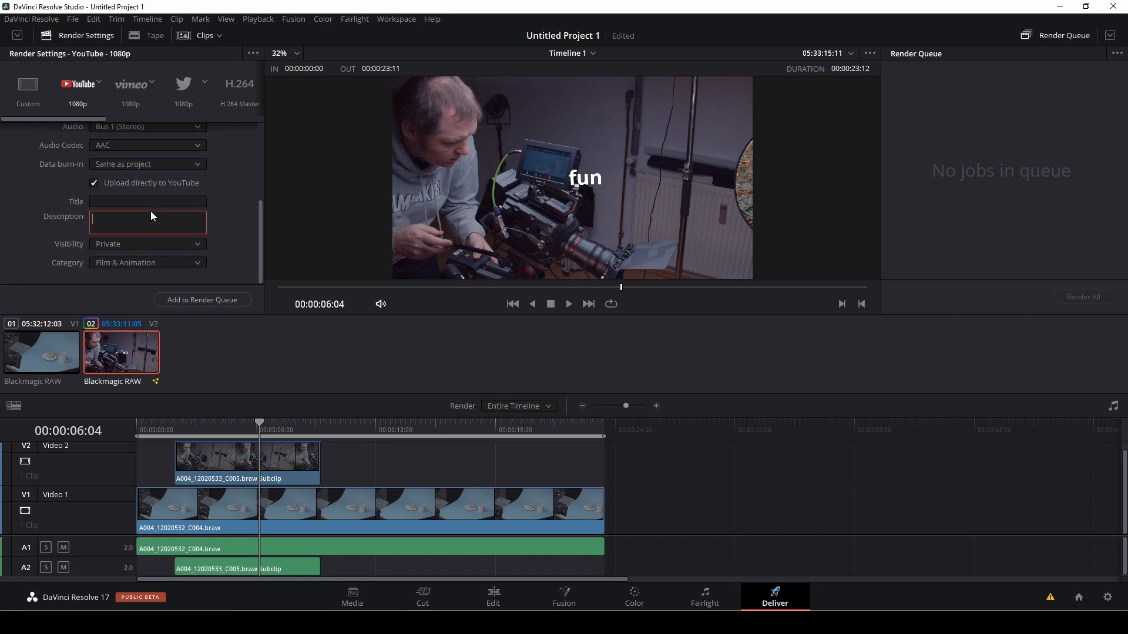
pyautogui.scroll(3, 152, 216)
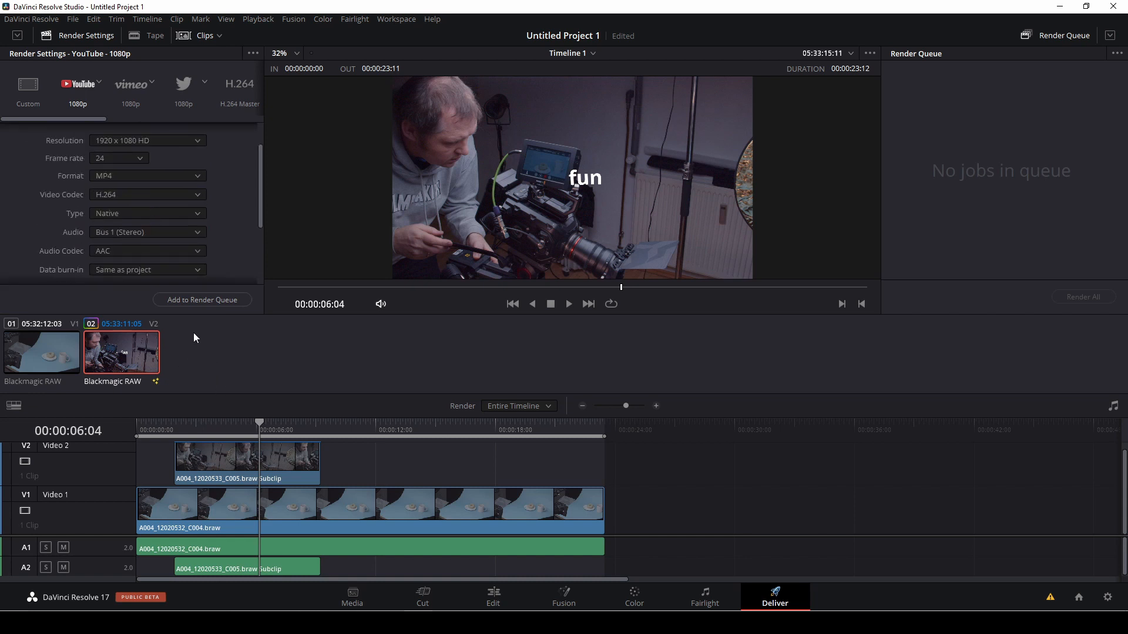